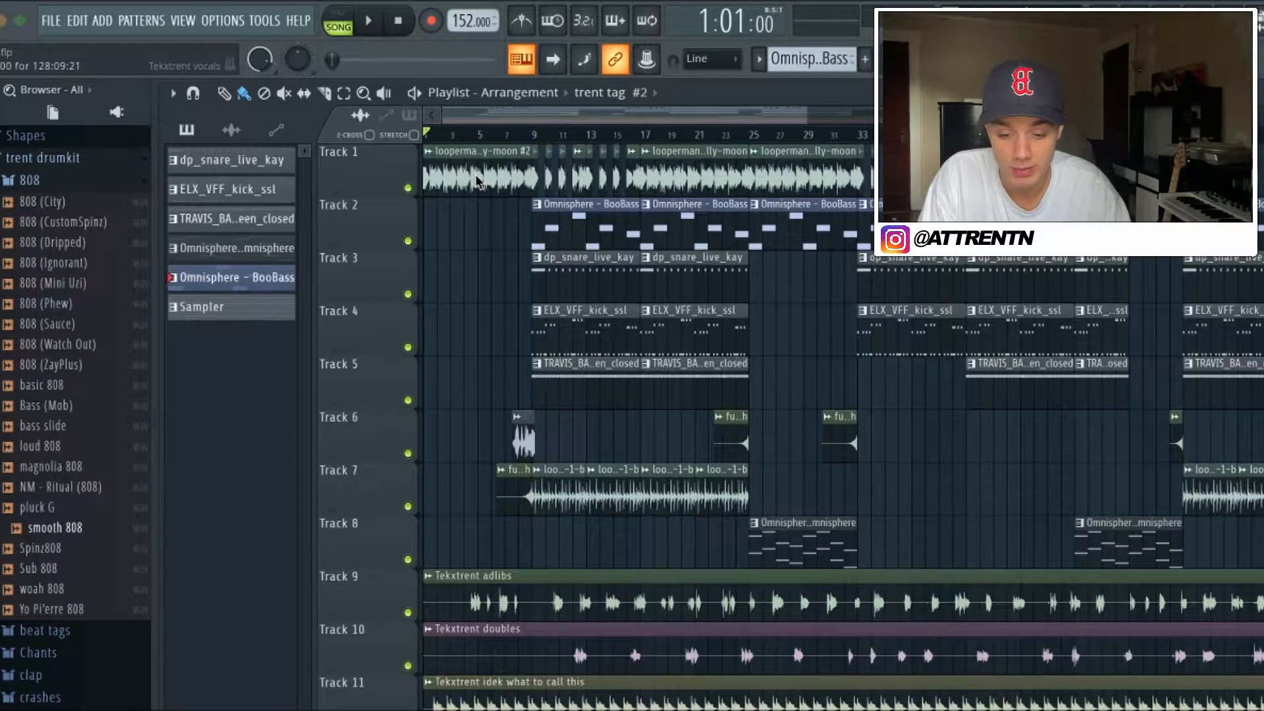
- Solo Track 1 in the playlist and play the melody loop from the start of the arrangement
right_click(408, 189)
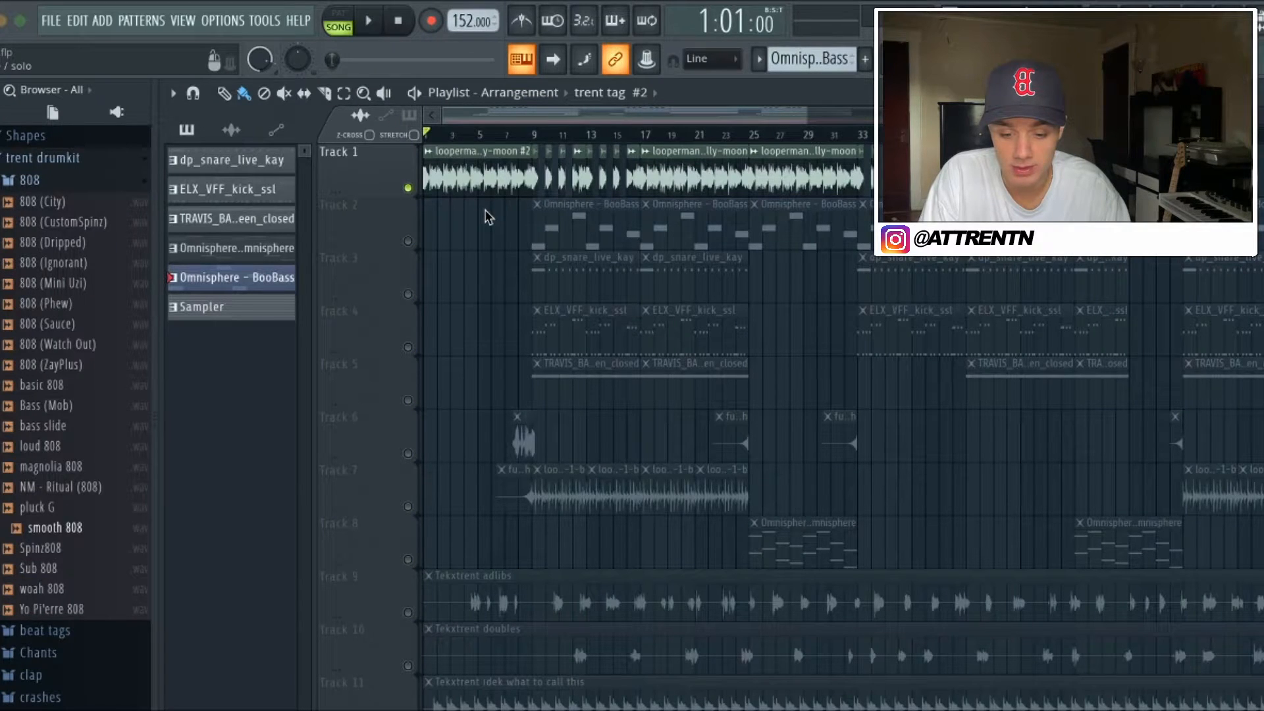
key(p)
scroll(506, 232, up, 2)
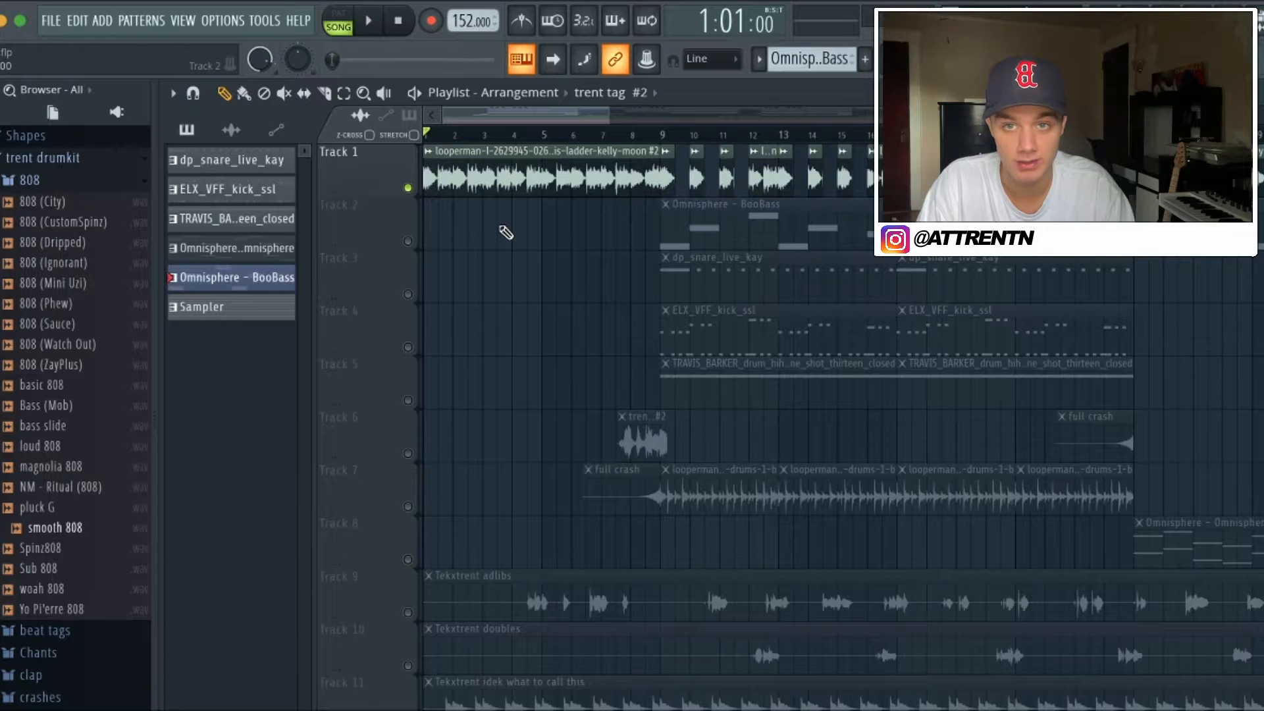
key(space)
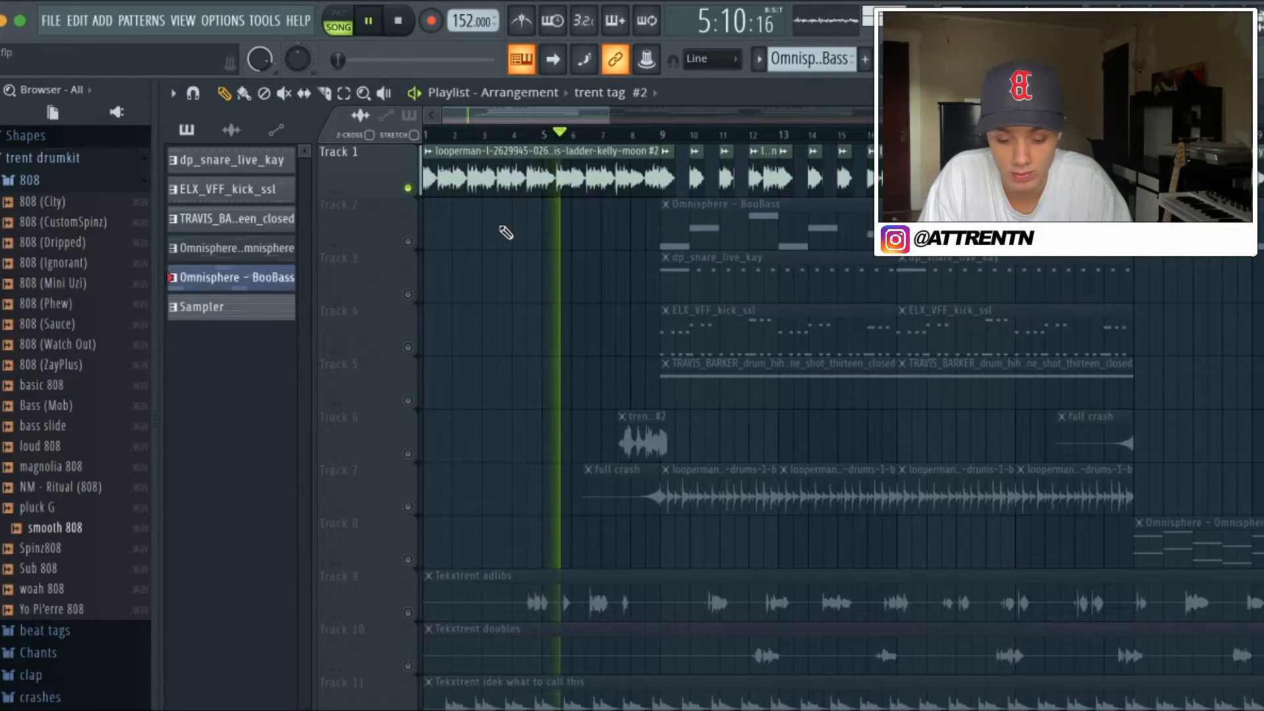
key(space)
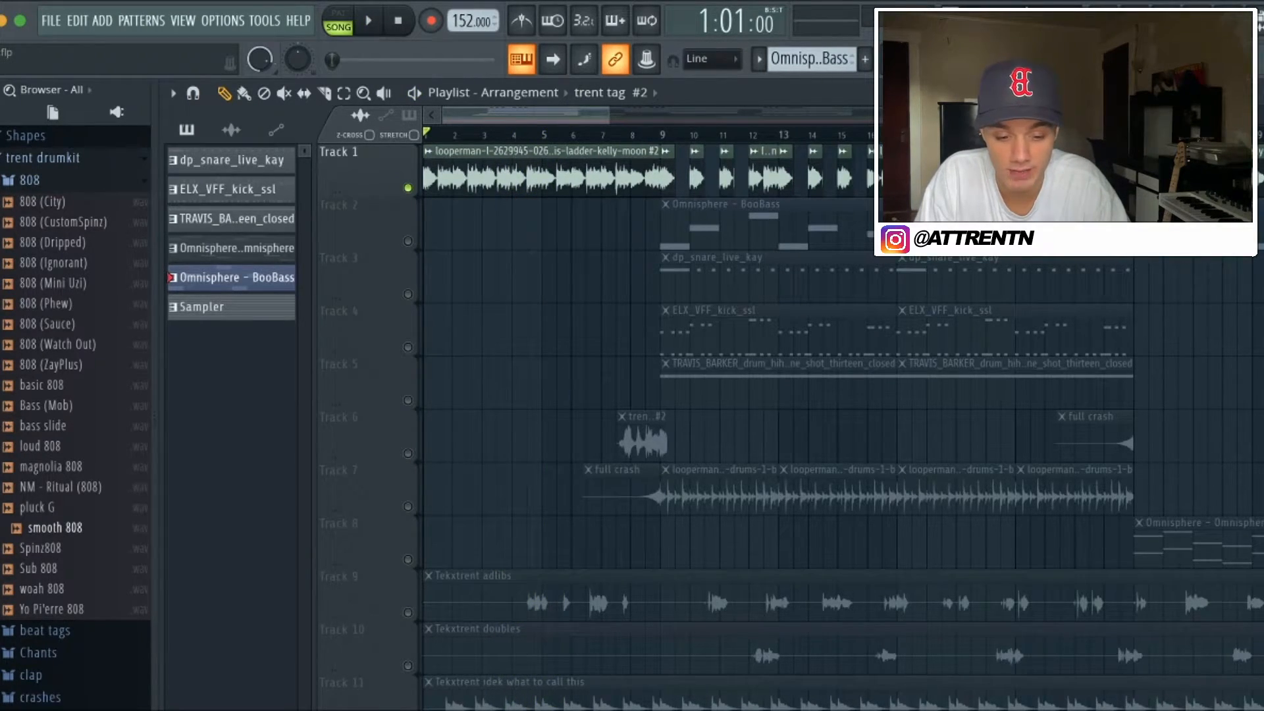
- Check the mixer insert and effects used by the first melody loop clip on Track 1
double_click(573, 173)
click(756, 203)
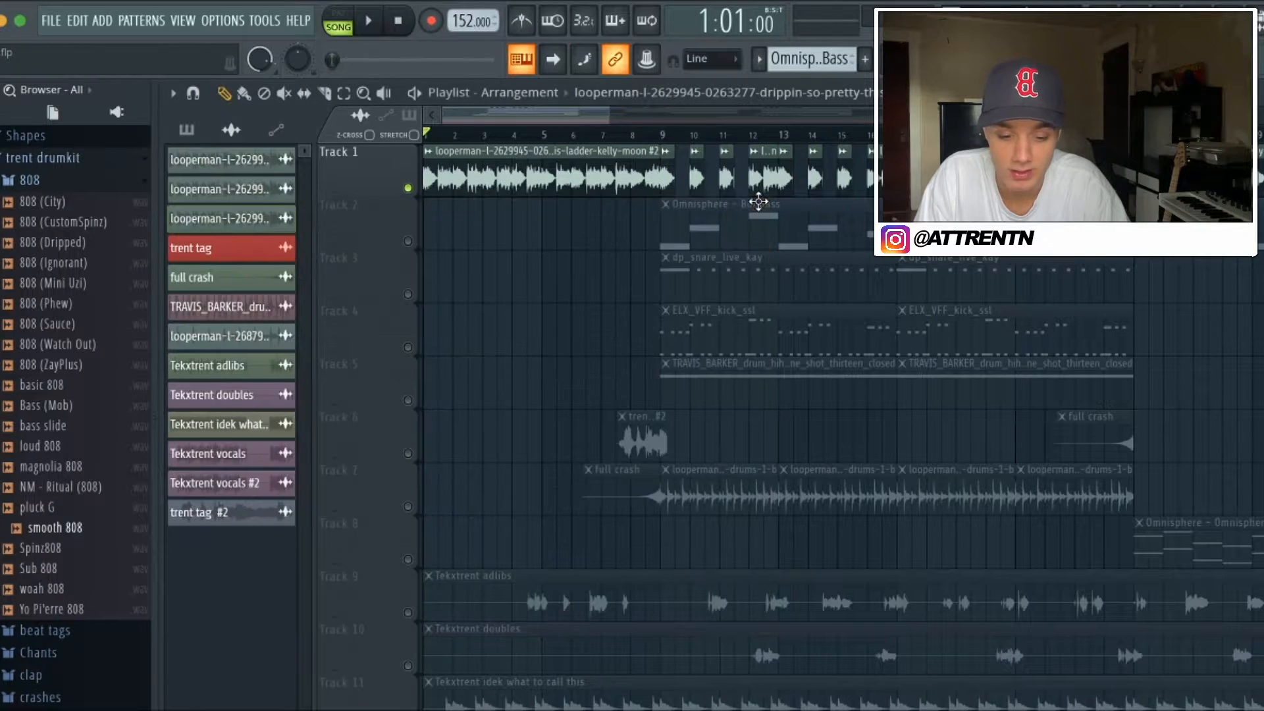
key(F9)
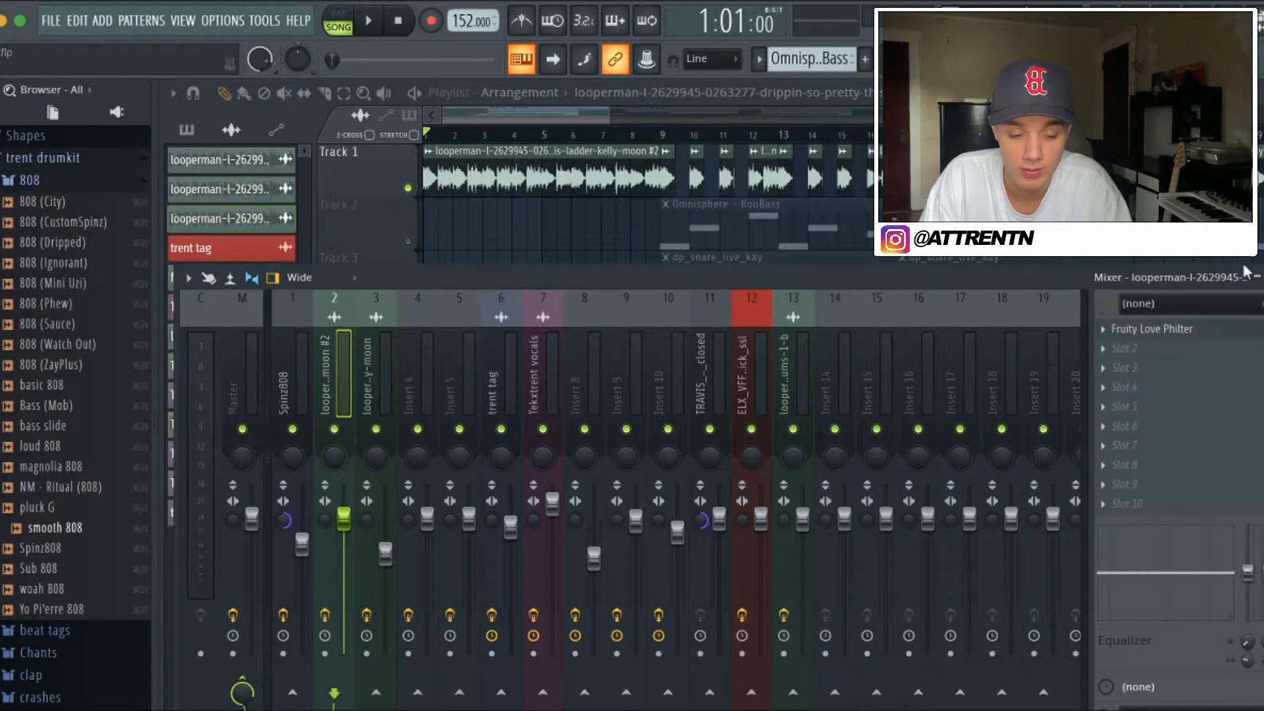
key(F9)
- Place the playhead at bar 9 and bring up the mixer insert of the melody loop clip starting there
drag(688, 144, 660, 132)
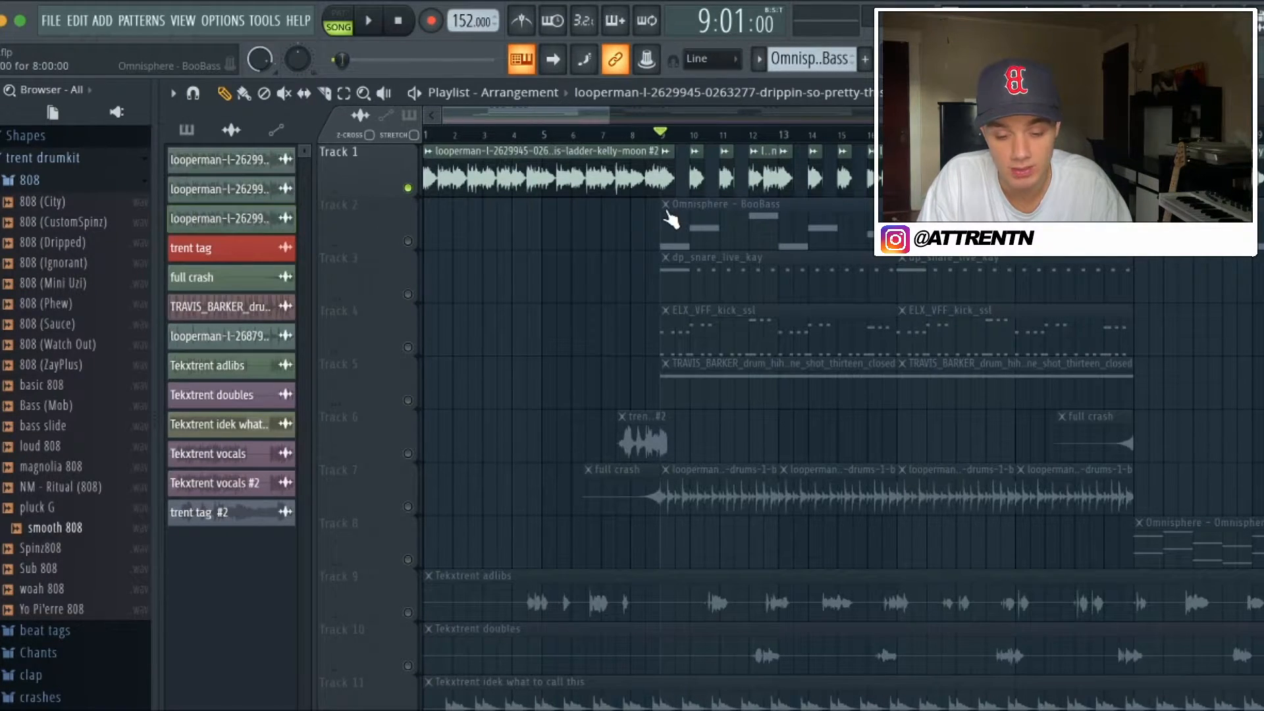
double_click(670, 174)
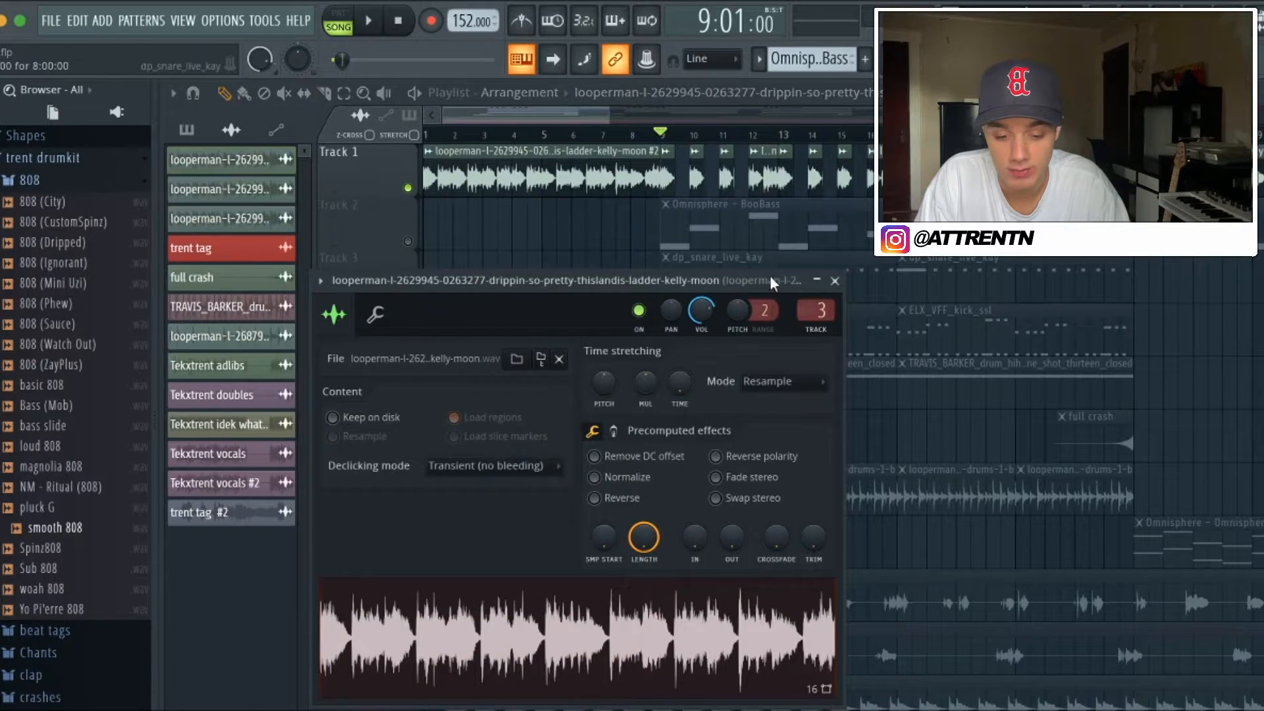
click(834, 282)
key(F9)
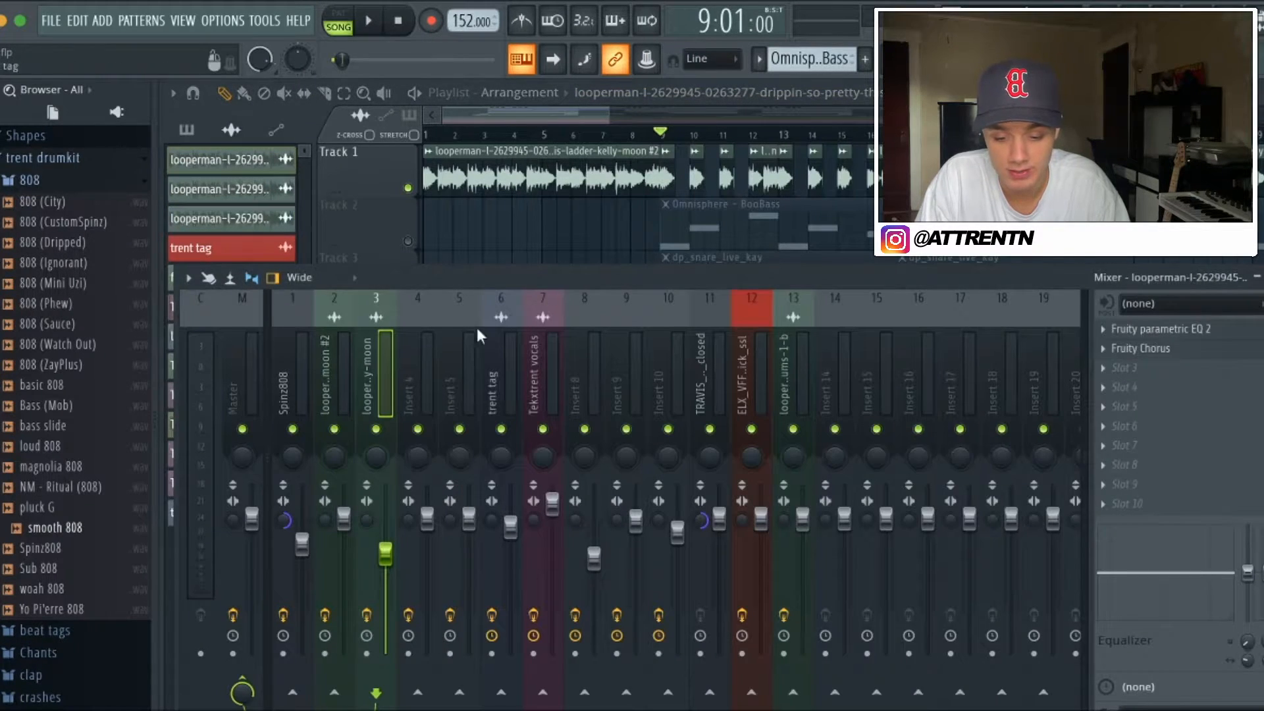
- Examine the Fruity parametric EQ 2 and Fruity Chorus settings on the melody loop's mixer insert
click(1153, 328)
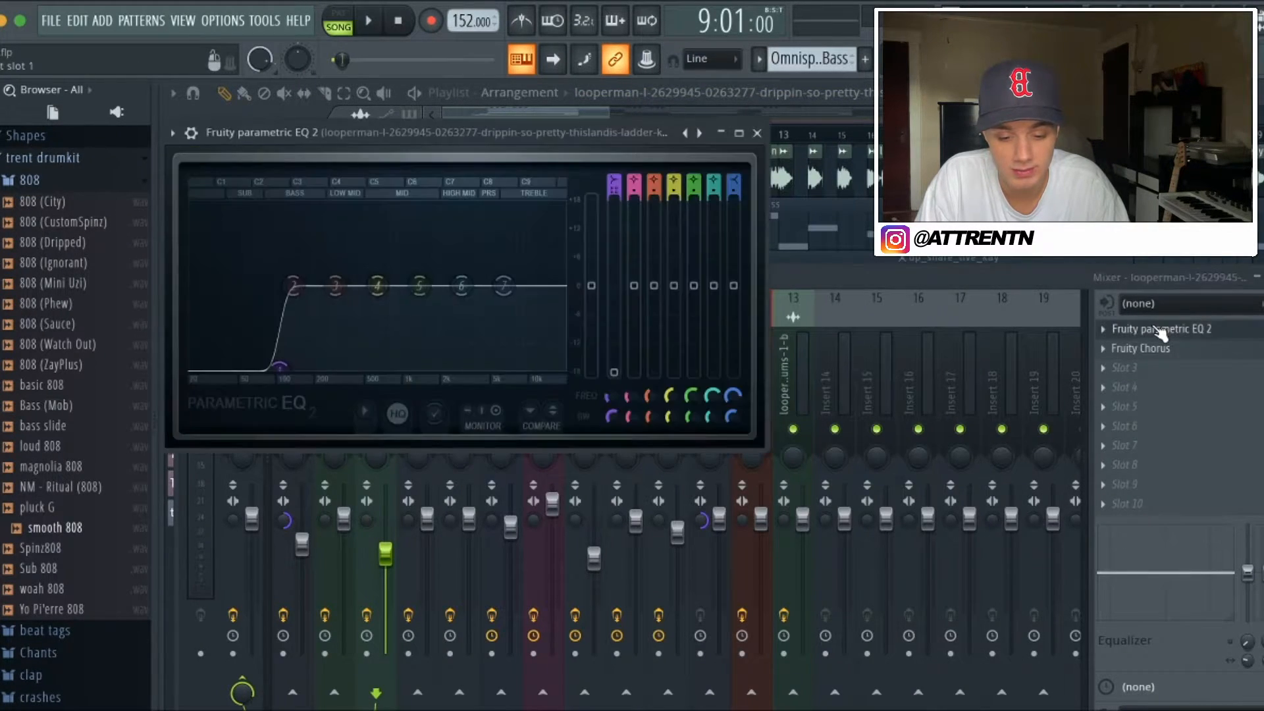
click(758, 133)
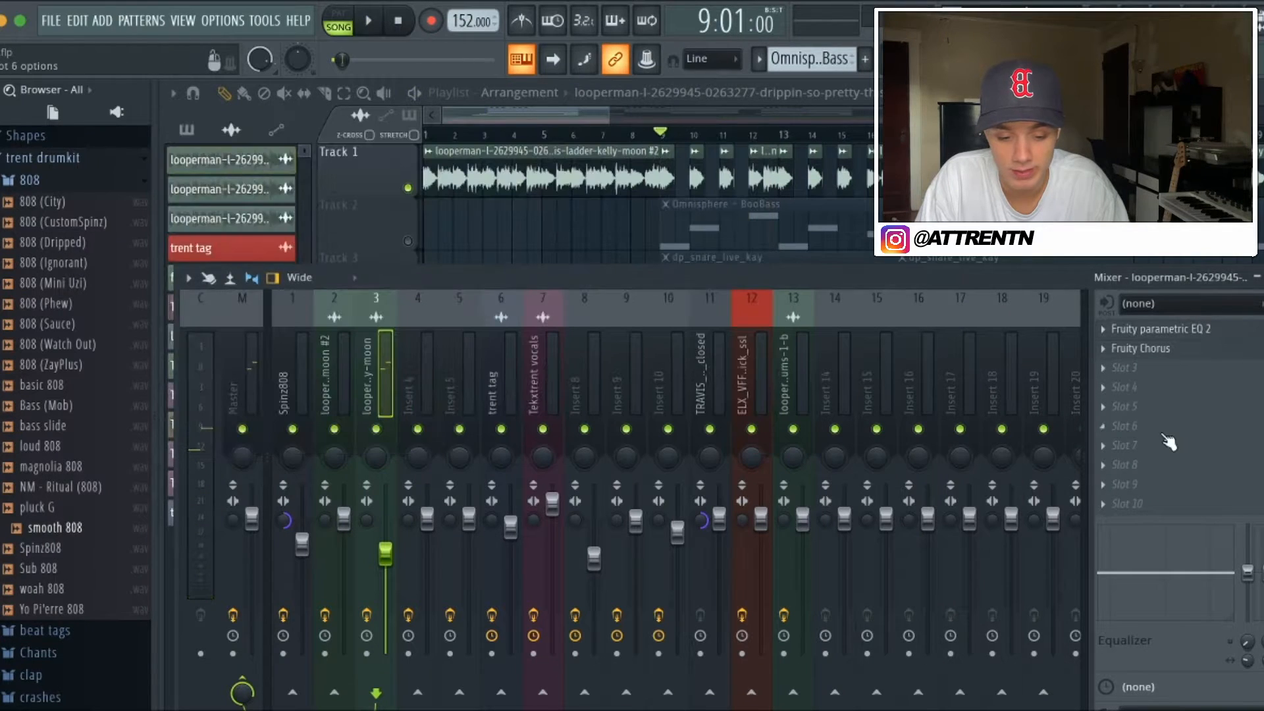
click(1156, 349)
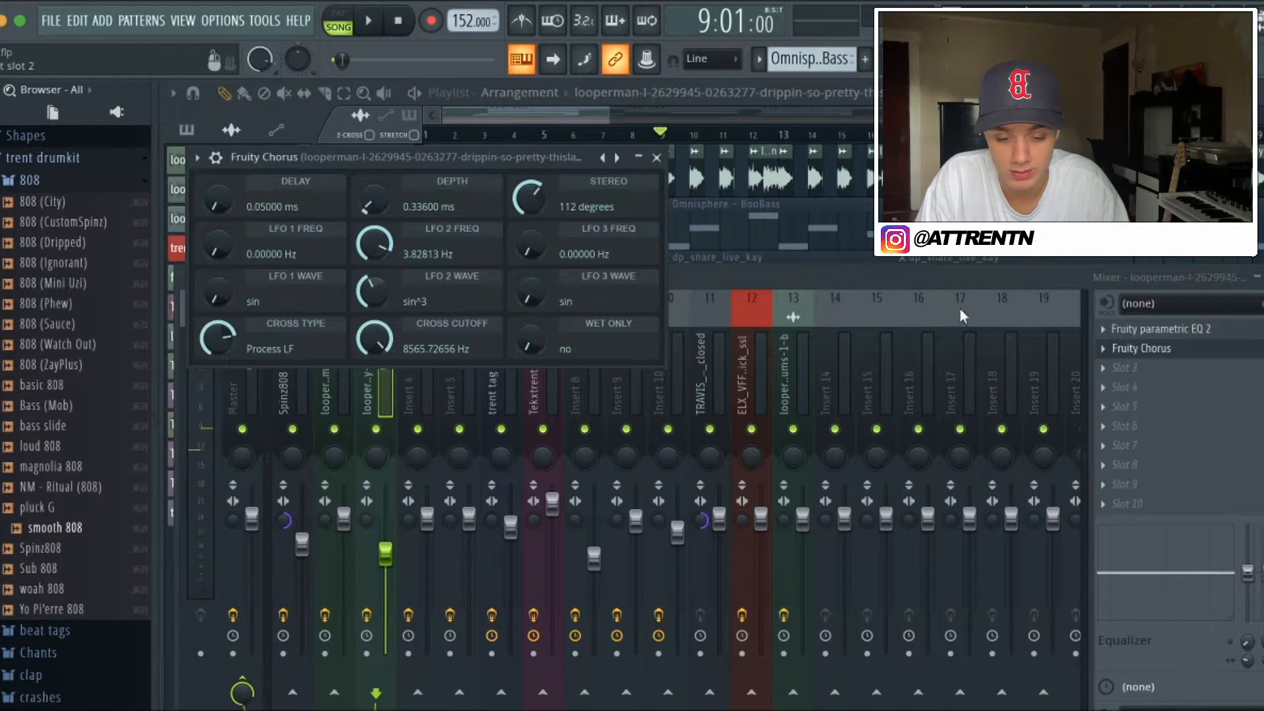
click(656, 158)
key(F9)
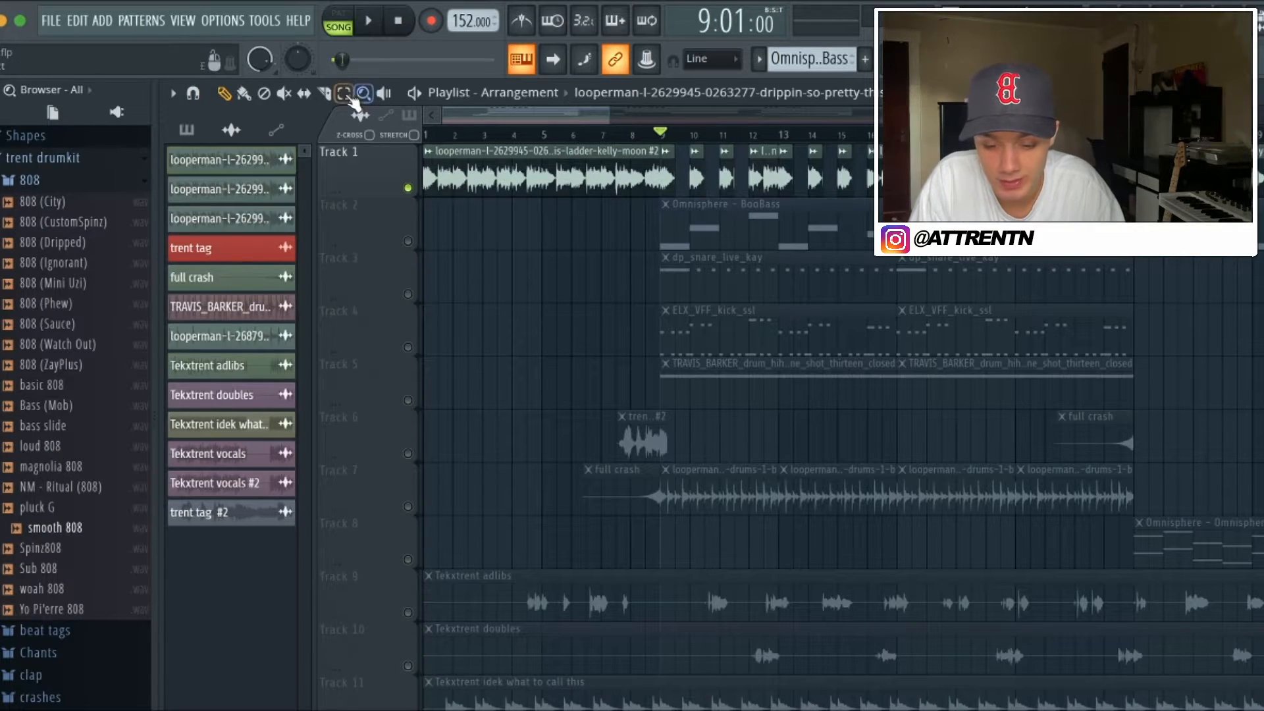
- Select bars 1 to 17 in the playlist and play the melody from just before bar 9
click(344, 93)
drag(901, 136, 425, 136)
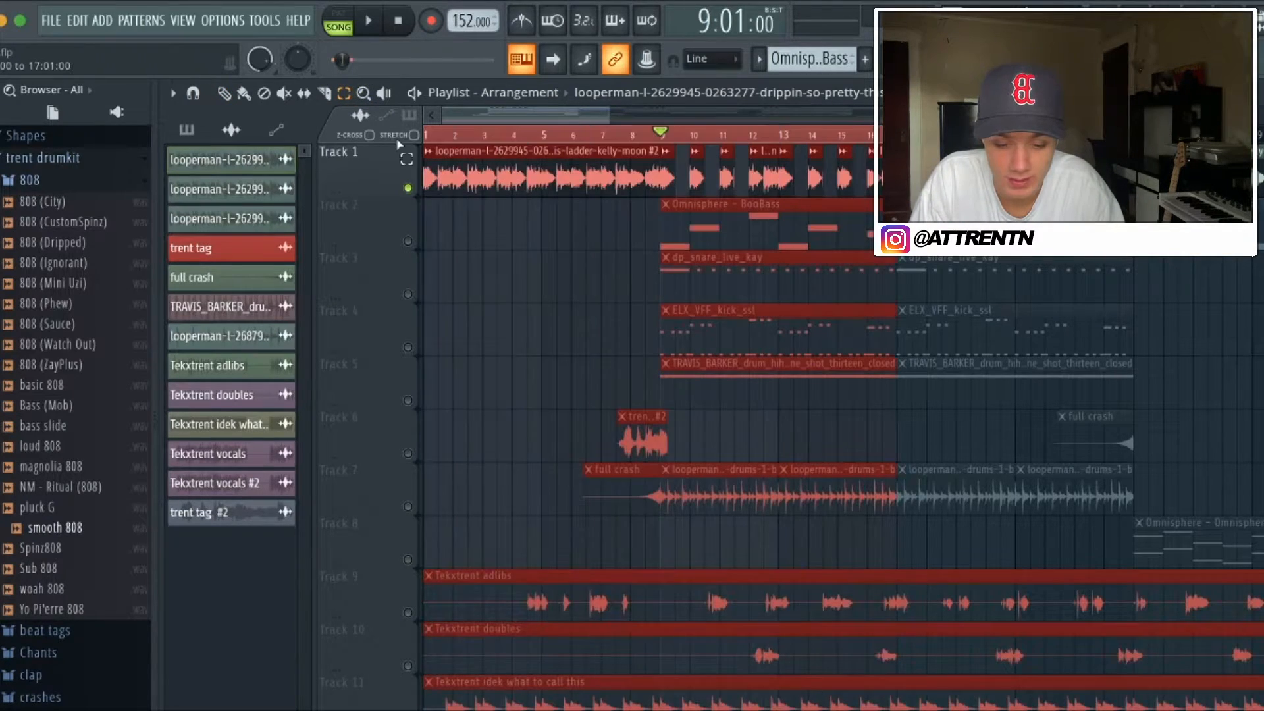
click(224, 94)
click(651, 136)
key(space)
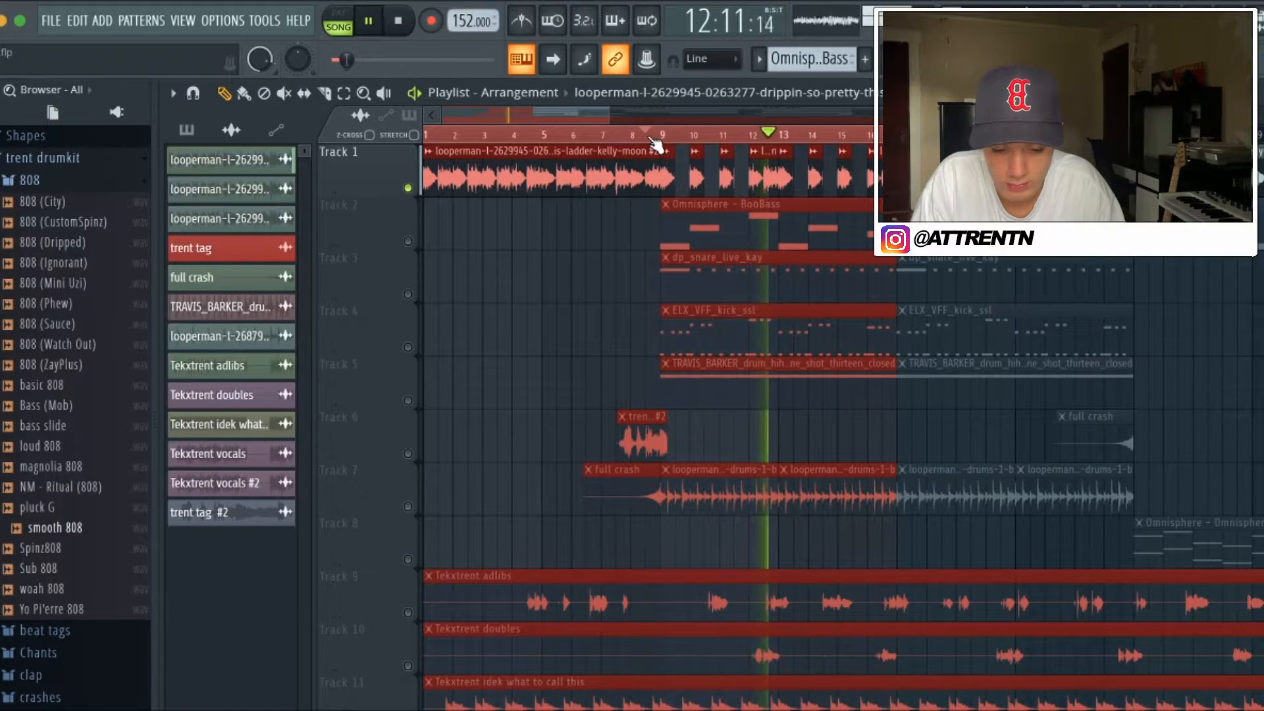
key(space)
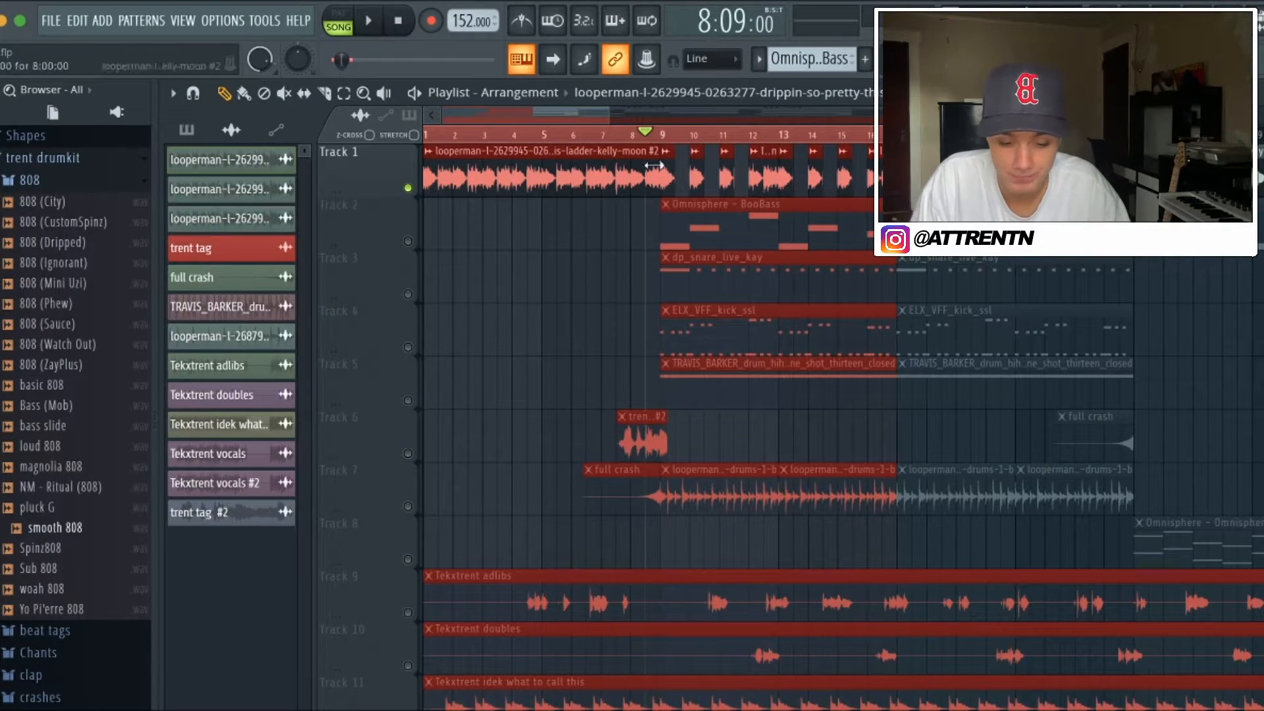
- Unmute Track 2 and view the Unsorted channel group in the channel rack
click(409, 242)
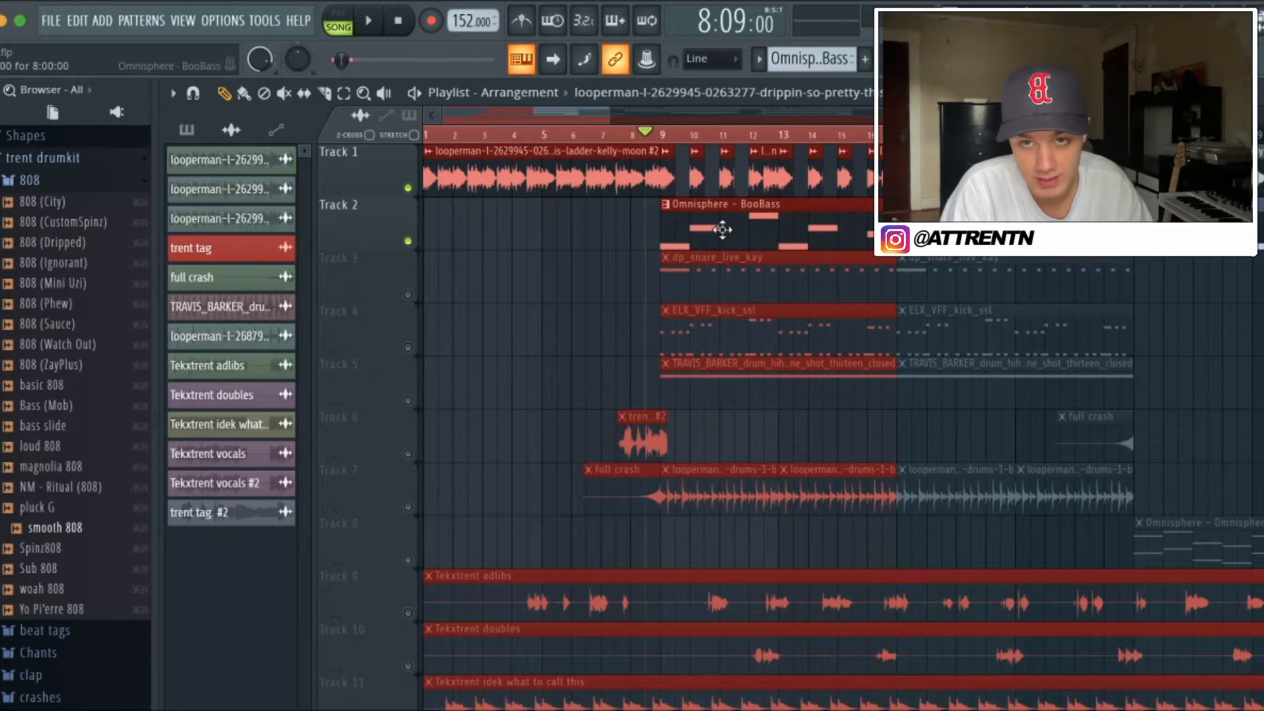
key(F6)
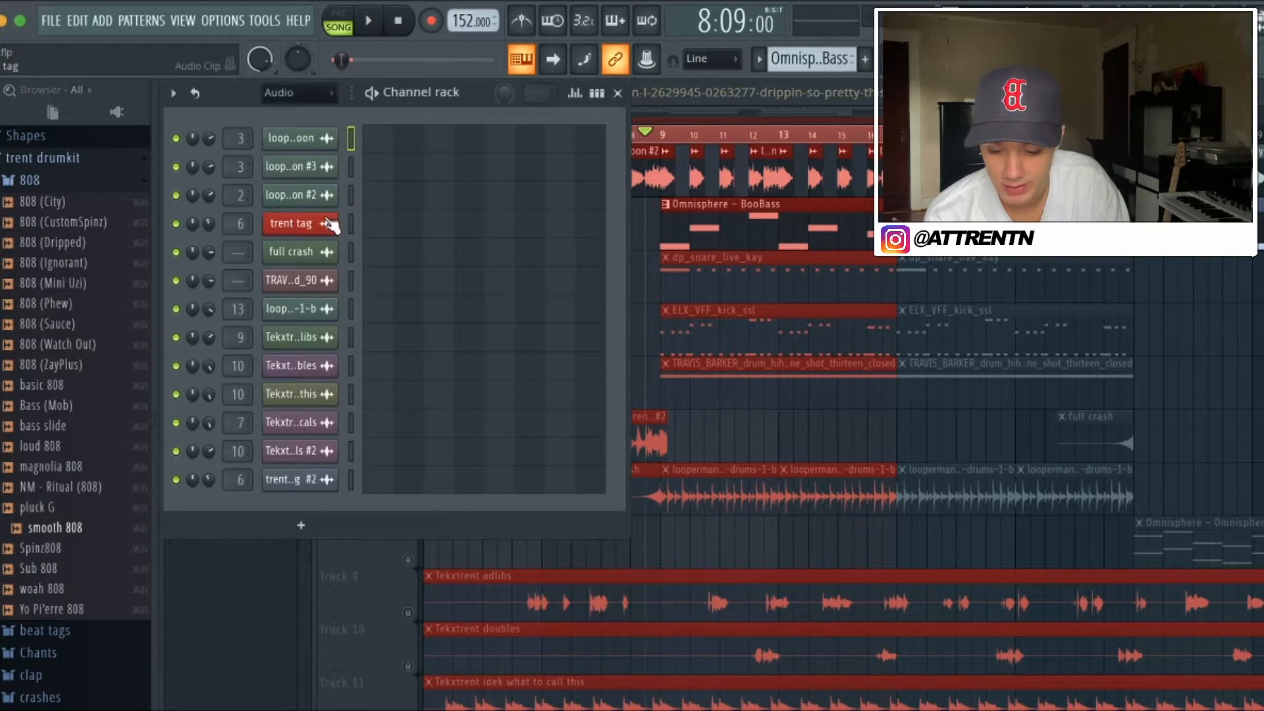
click(314, 99)
click(304, 156)
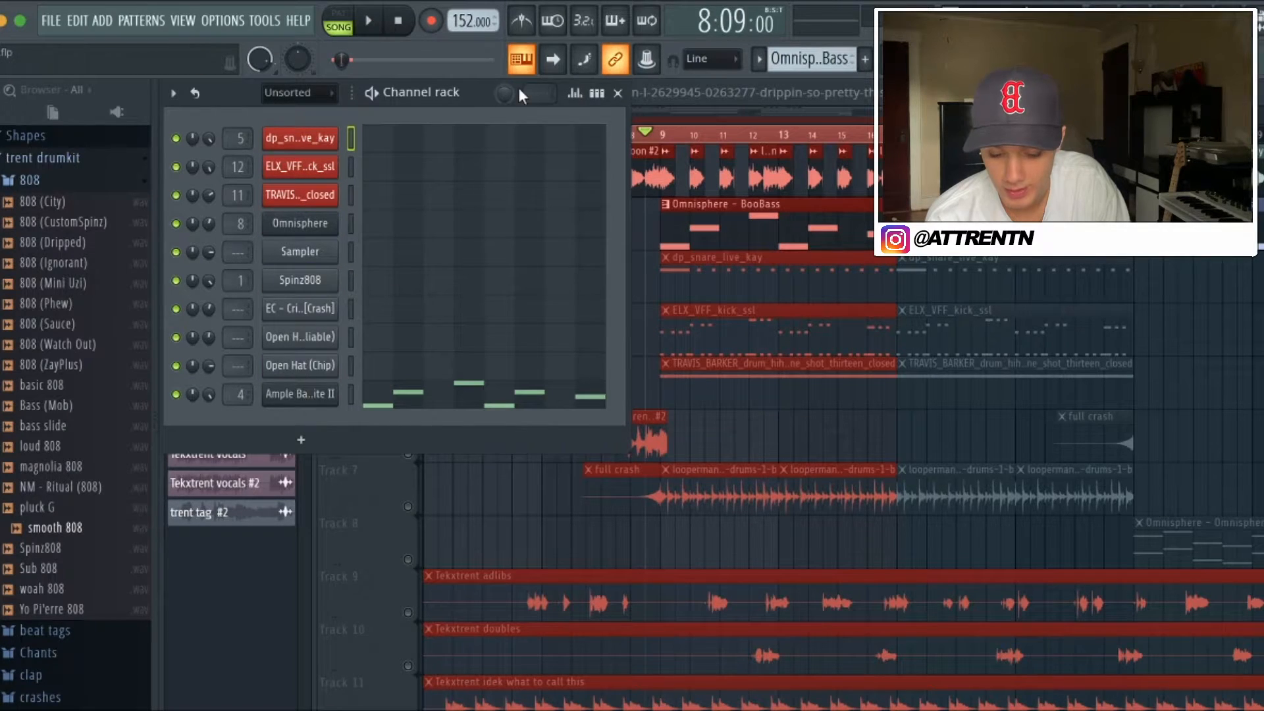
click(620, 95)
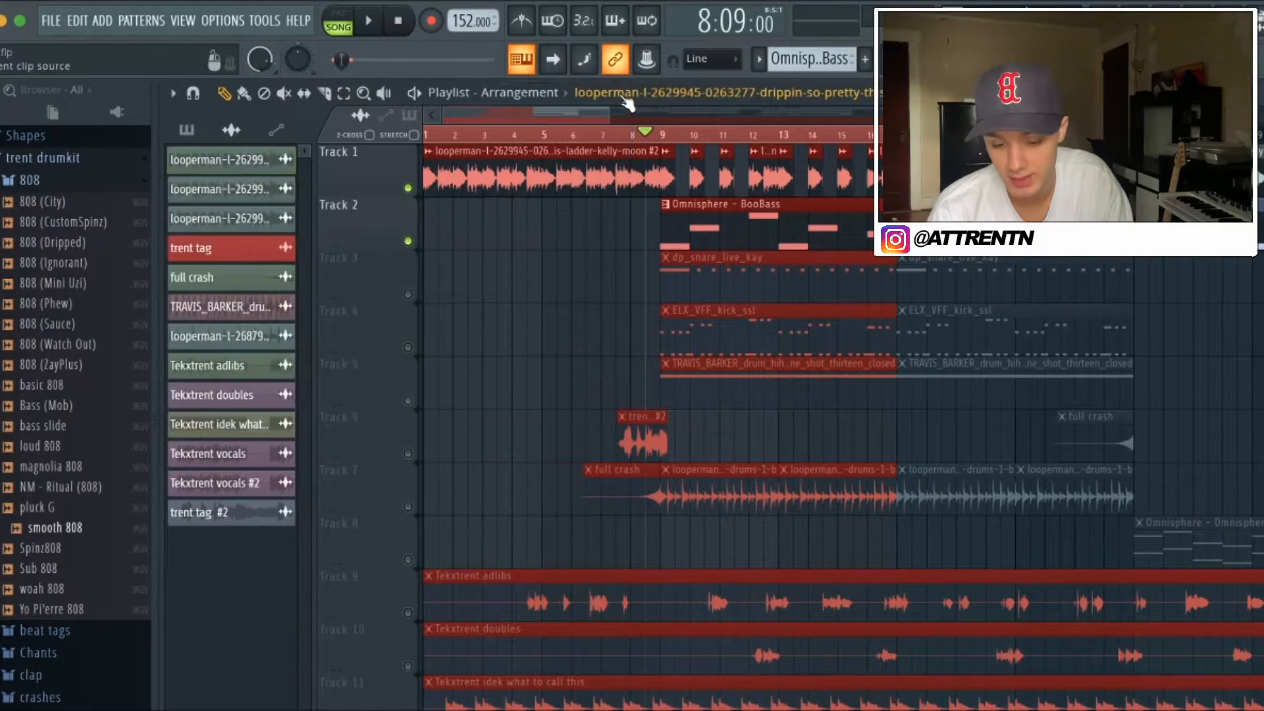
- View the Omnisphere - BooBass pattern's notes in the piano roll while playing it, and return to the playlist
double_click(681, 227)
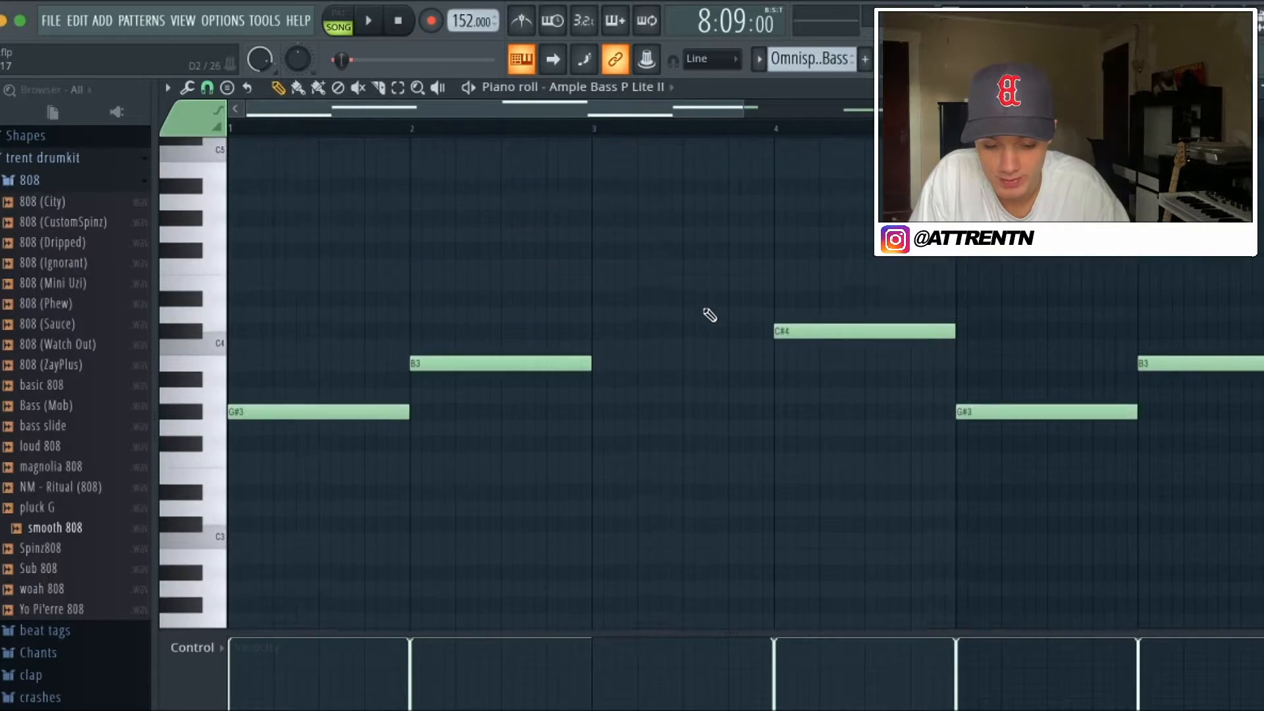
scroll(708, 315, down, 4)
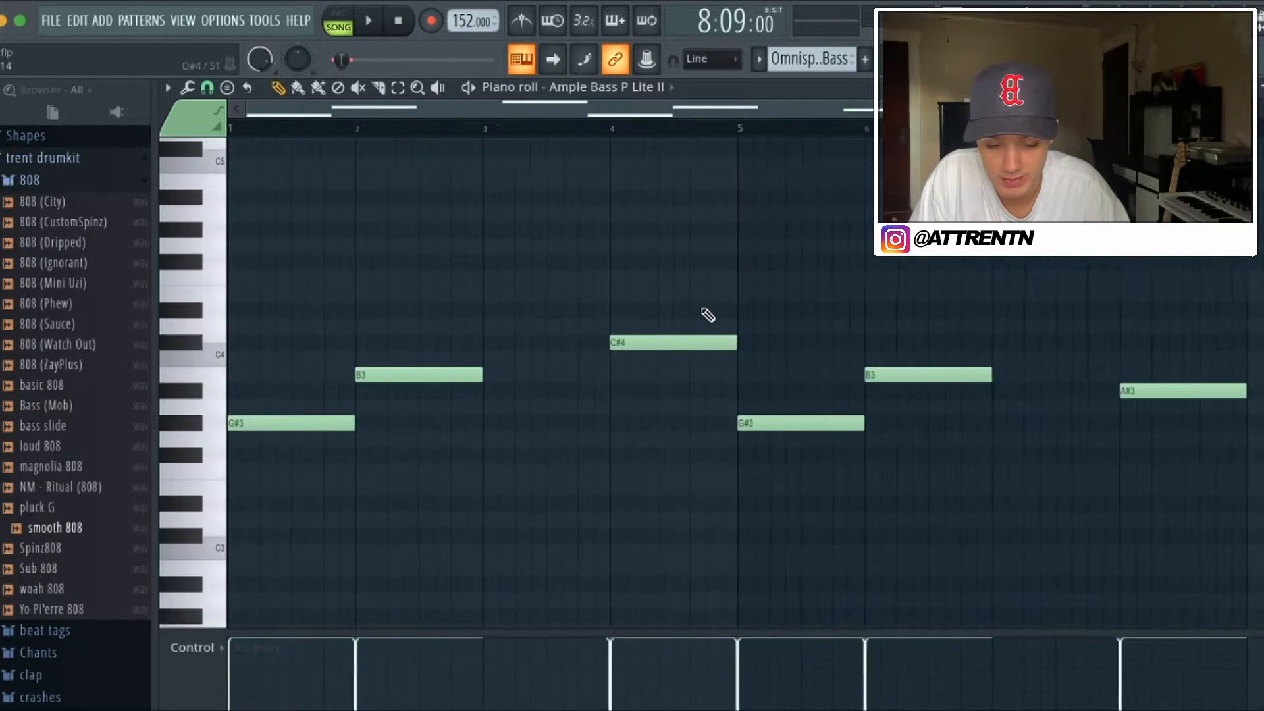
key(space)
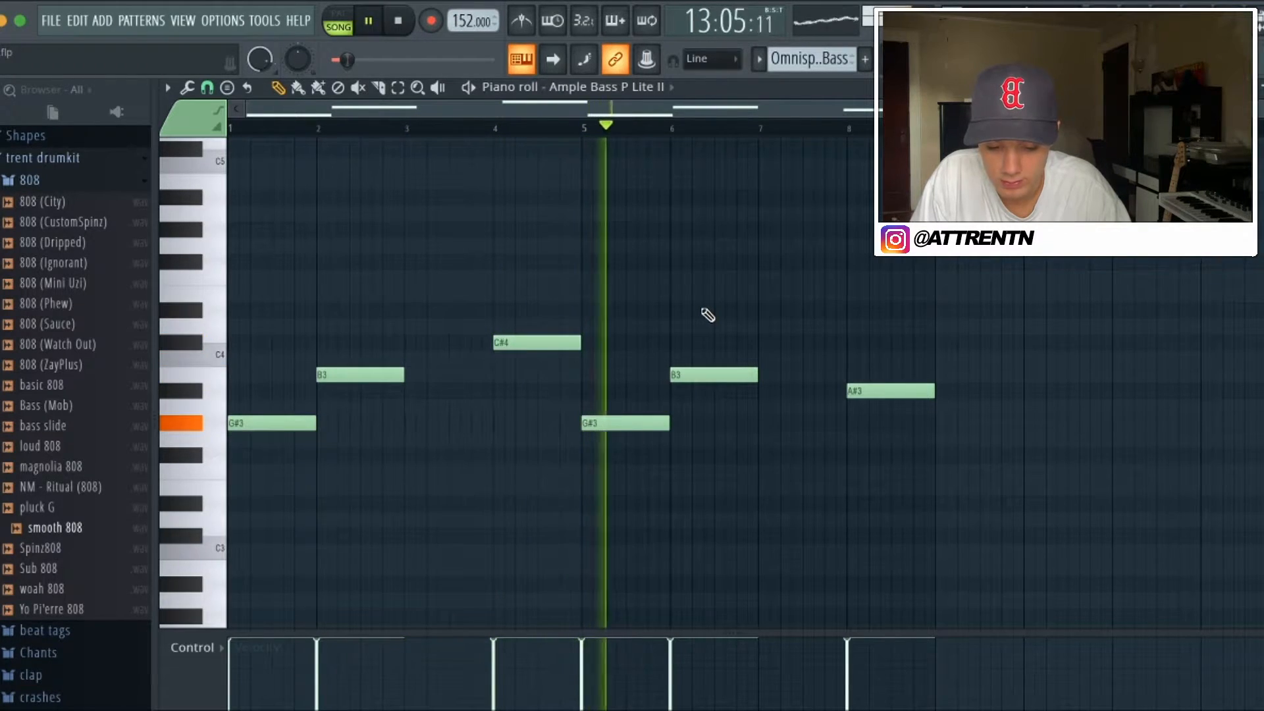
key(space)
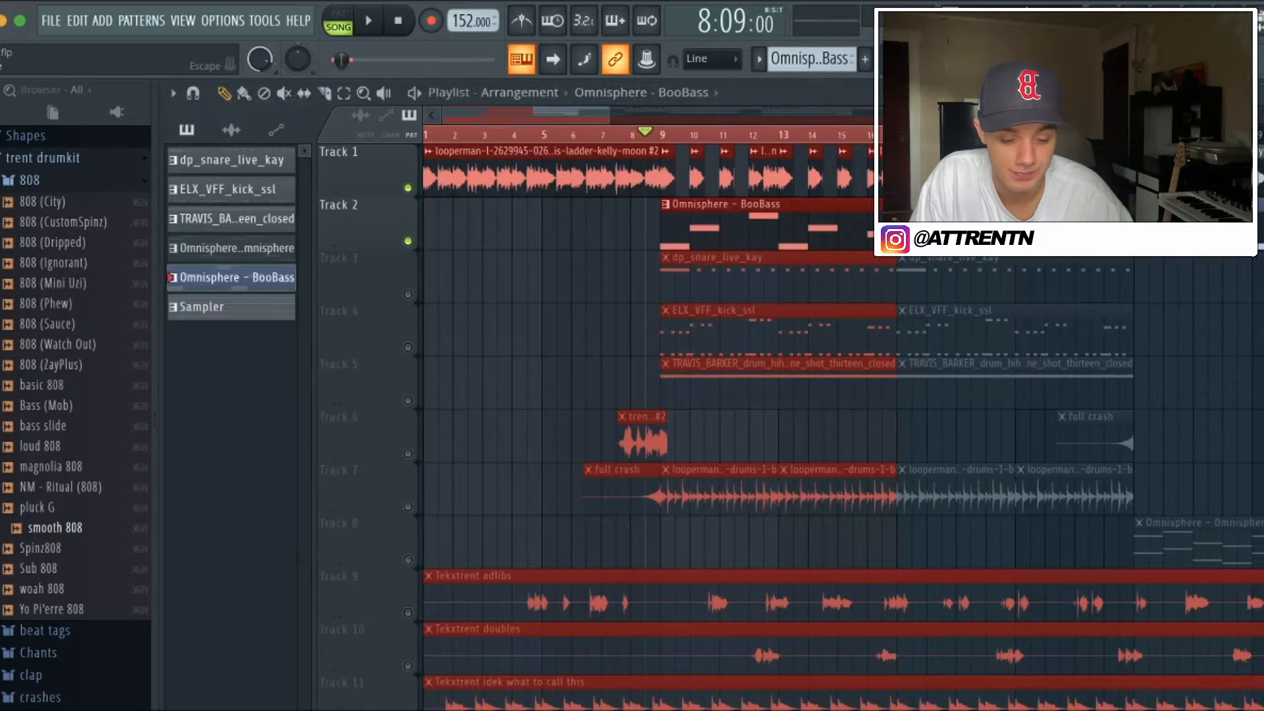
key(F5)
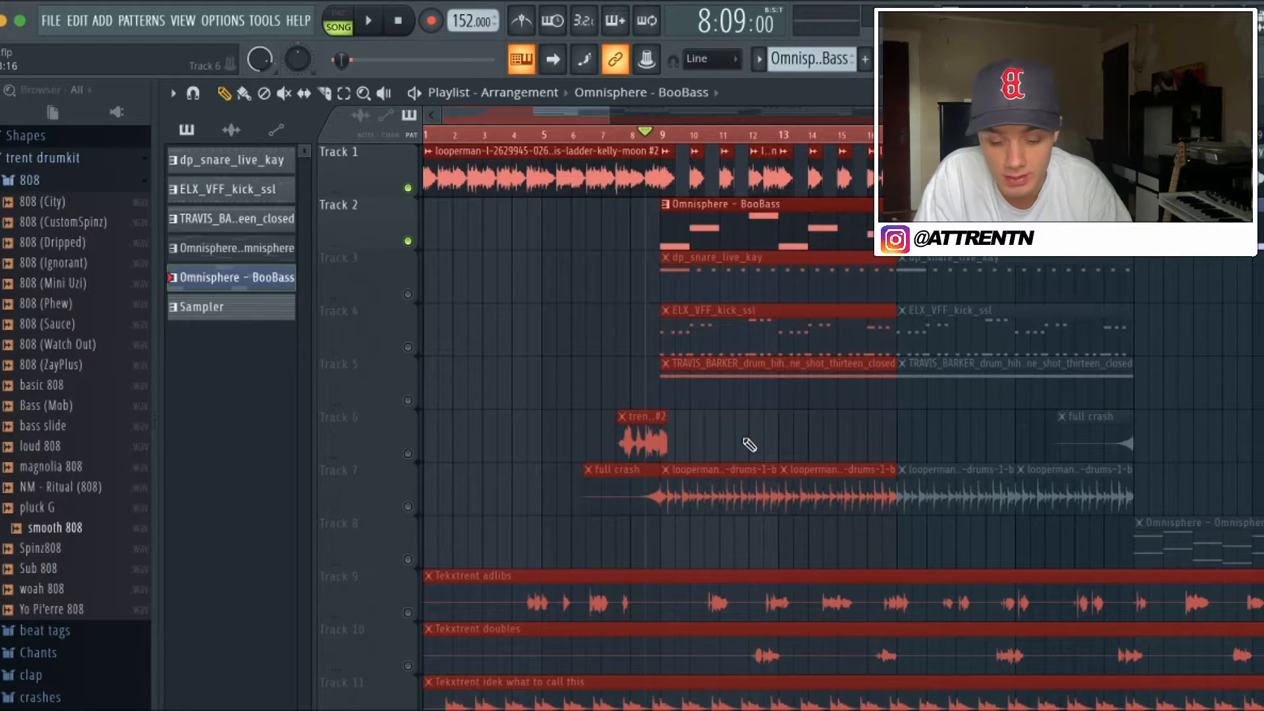
- Unmute Track 3 and play the arrangement with the snare pattern added
click(408, 294)
key(space)
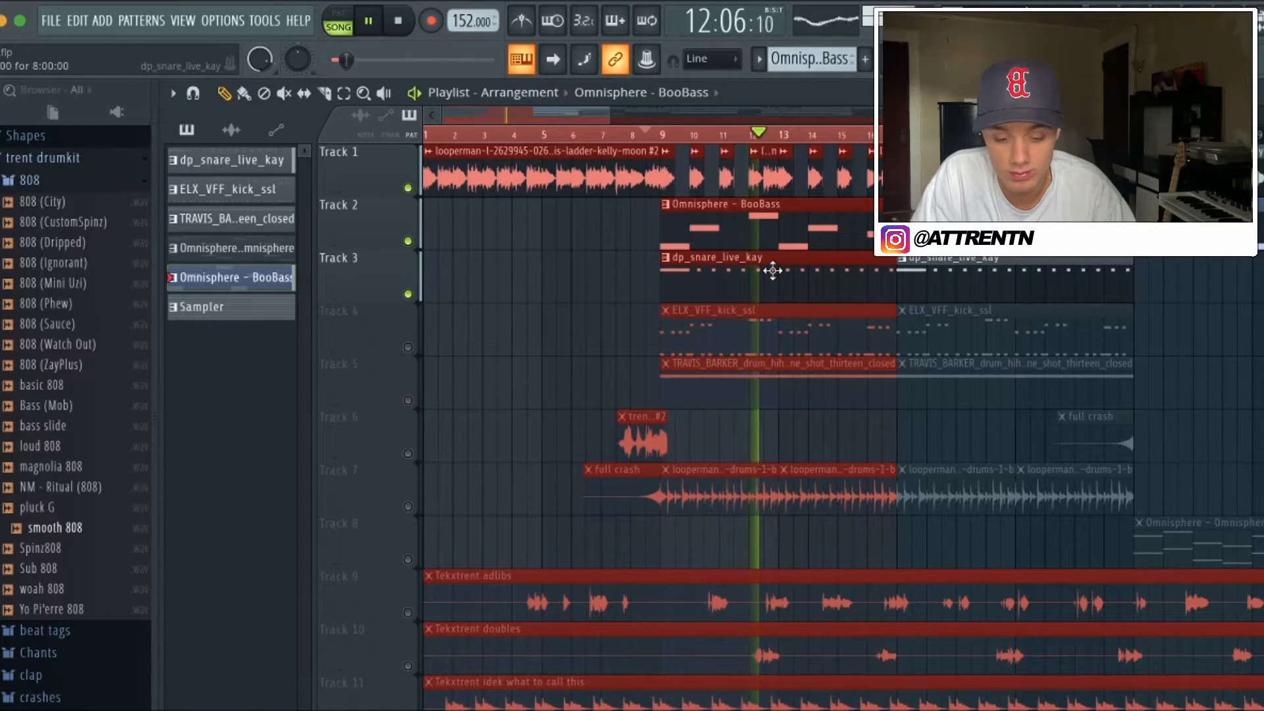
key(space)
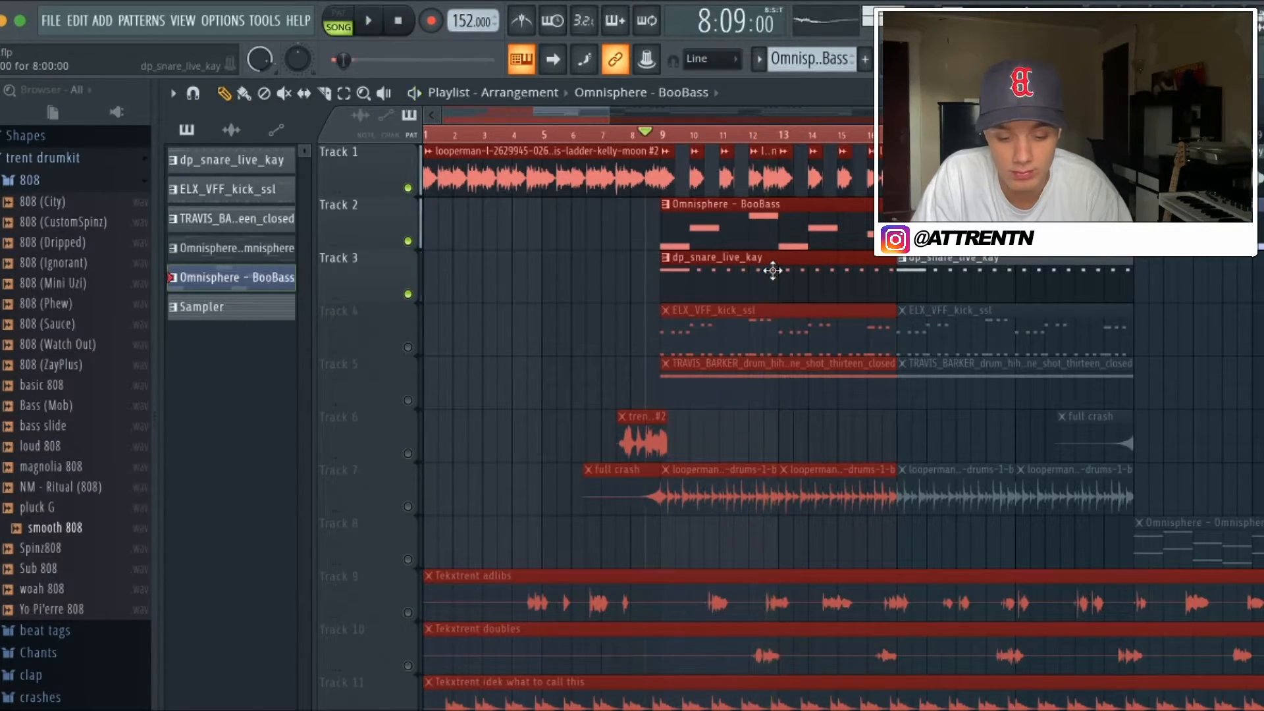
- Unmute Track 4, start playback and open the ELX_VFF_kick_ssl pattern in the piano roll
click(408, 347)
key(space)
double_click(768, 341)
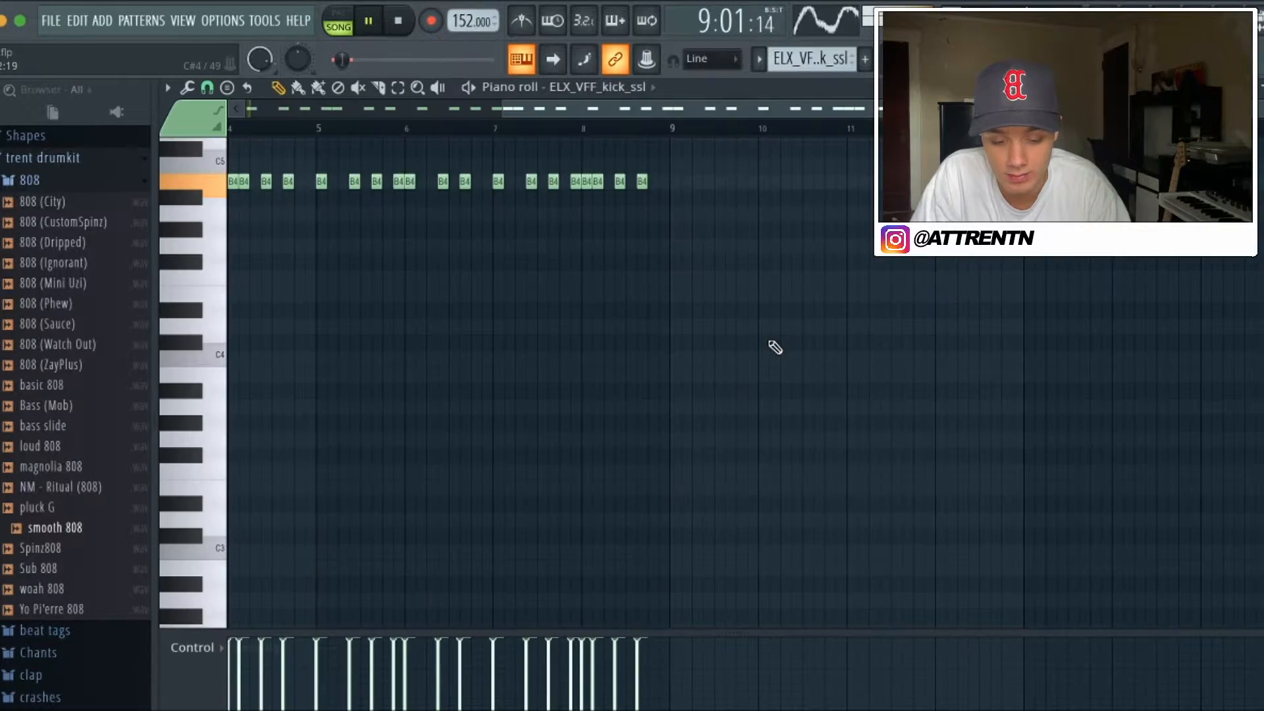
- Examine the Spinz808 notes in the piano roll during playback, and return to the playlist
key(F6)
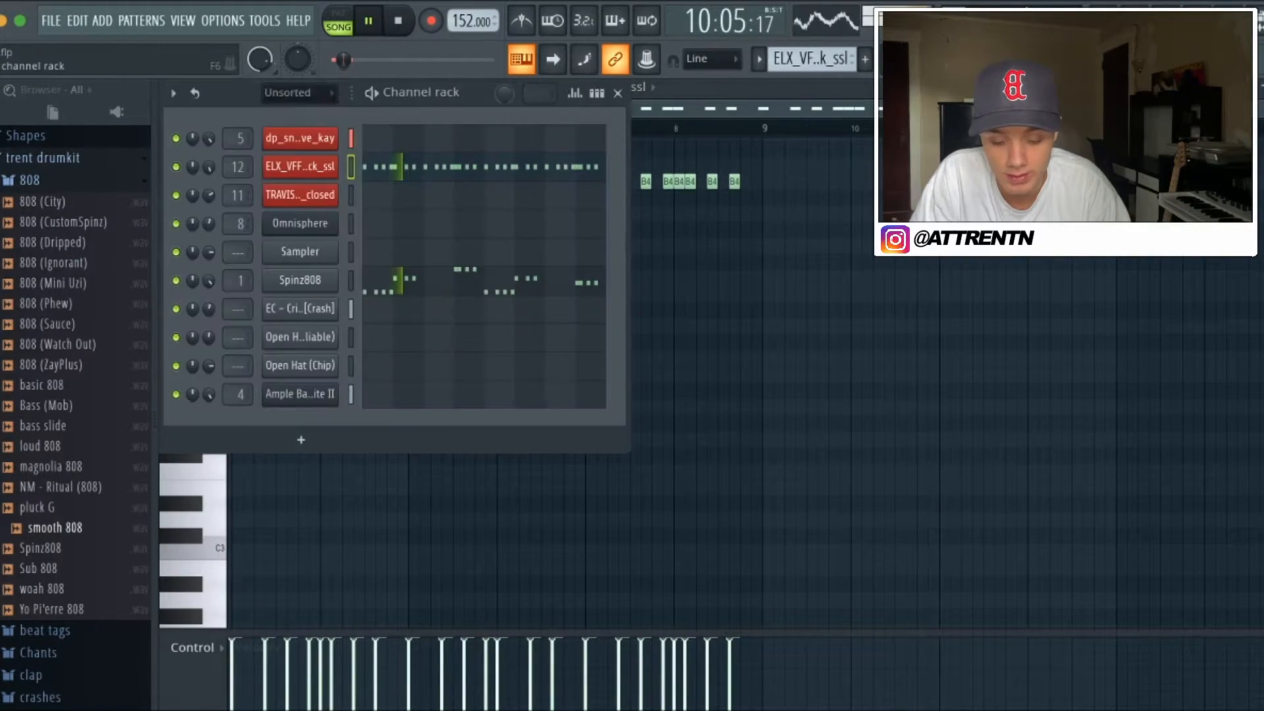
click(475, 281)
scroll(579, 356, up, 8)
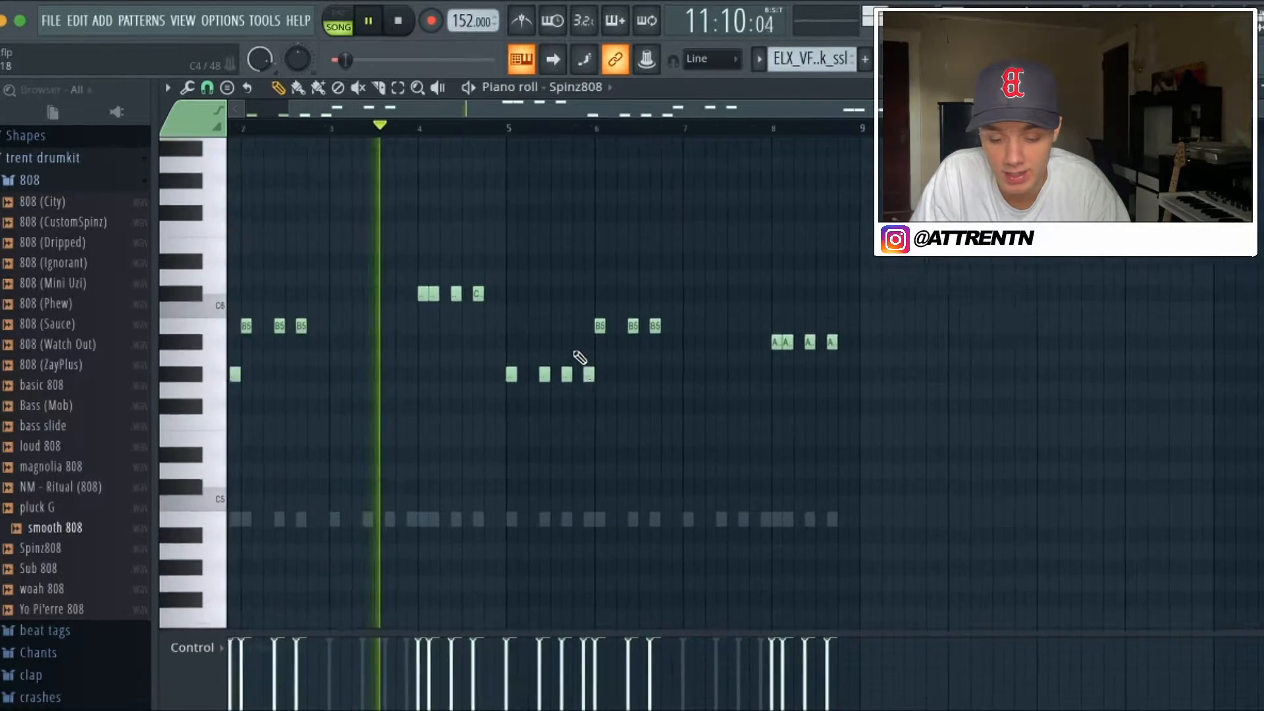
key(space)
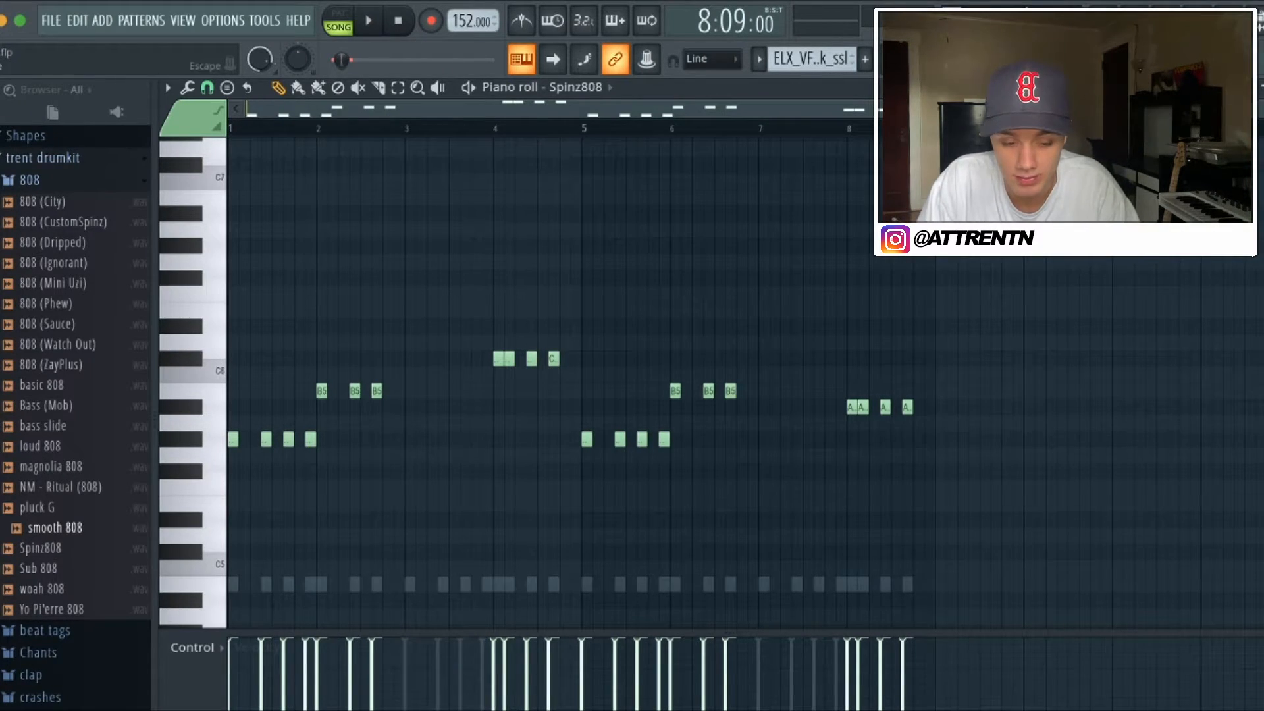
key(Escape)
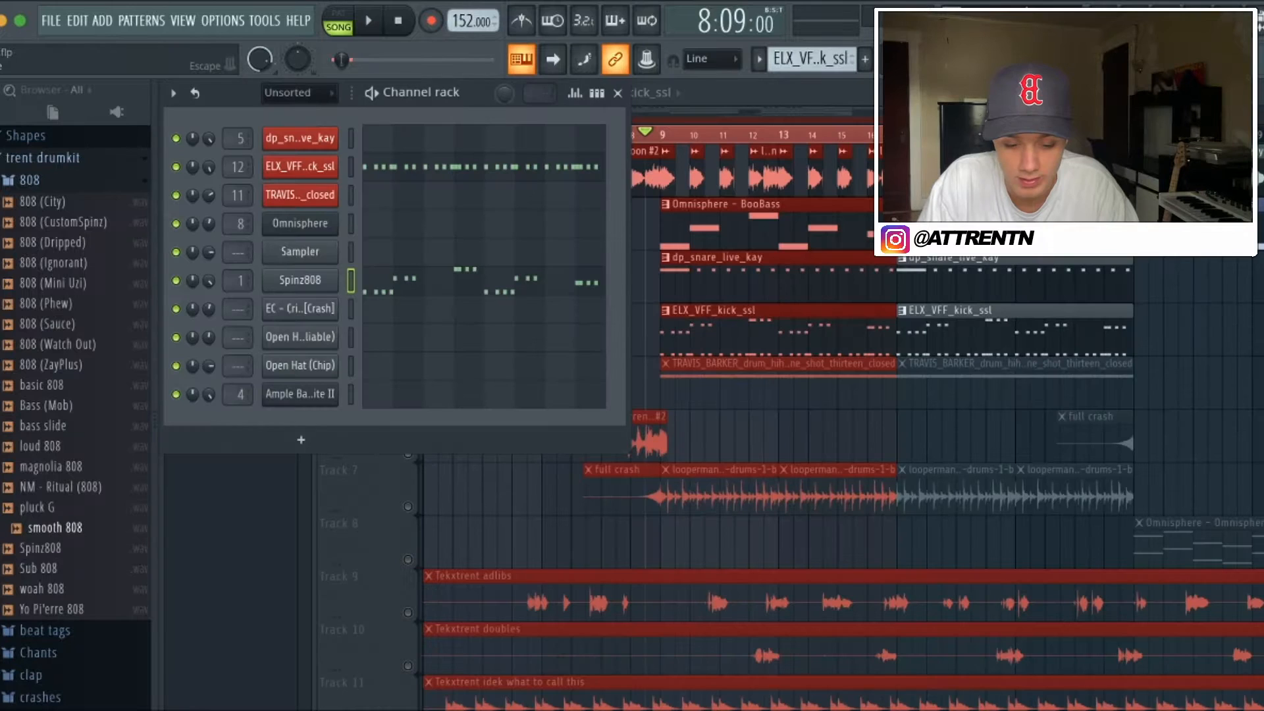
click(618, 93)
- Unmute Track 5 and play the arrangement while viewing the TRAVIS_BARKER hi-hat pattern's notes in the piano roll
key(space)
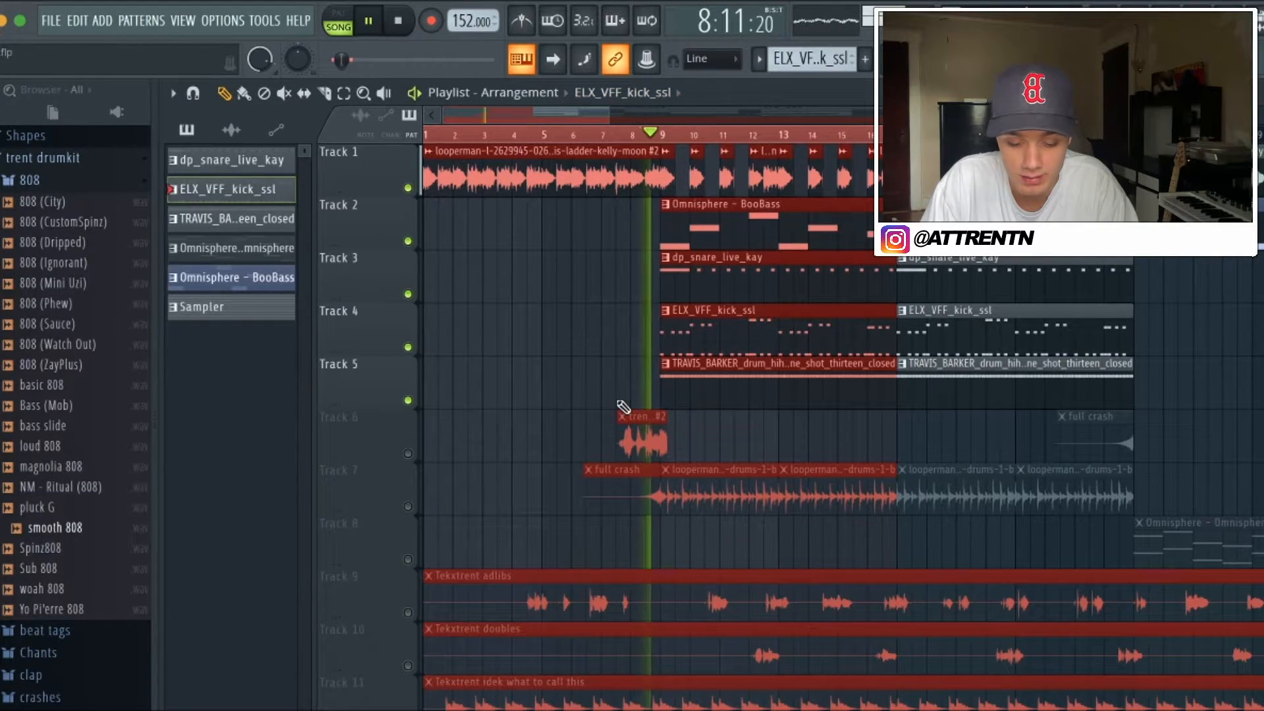
double_click(755, 384)
key(space)
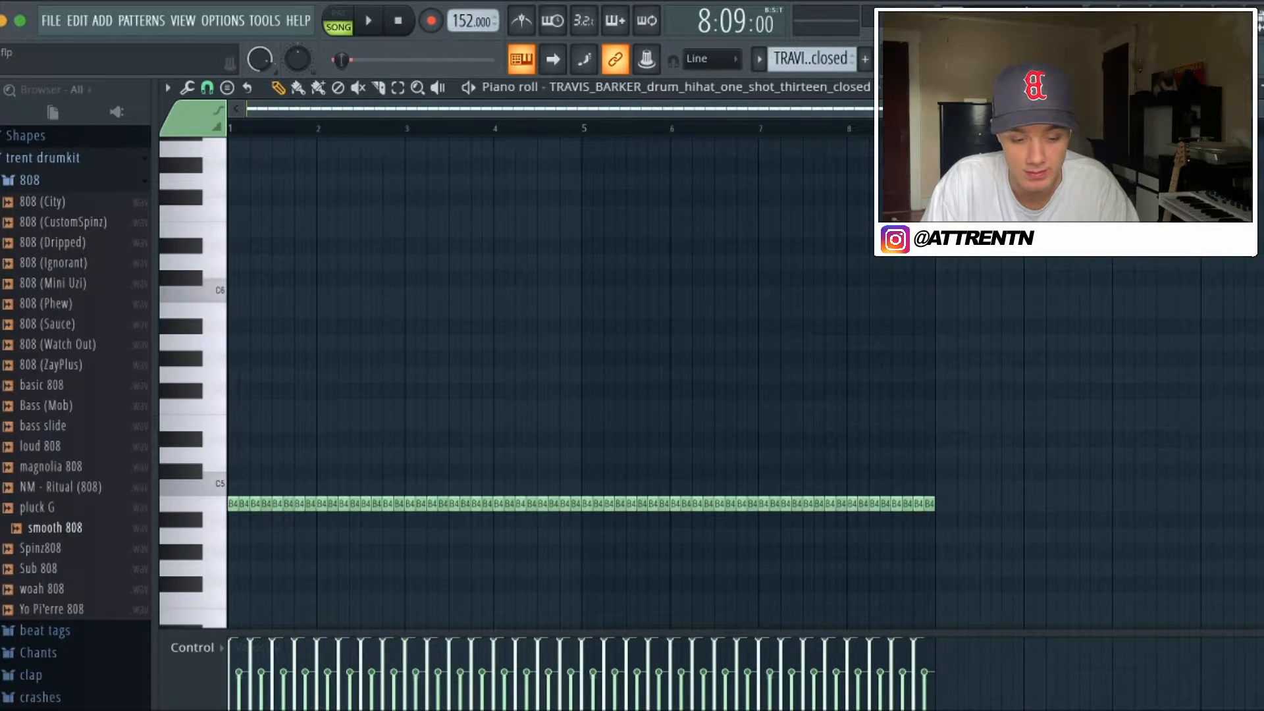
click(1251, 87)
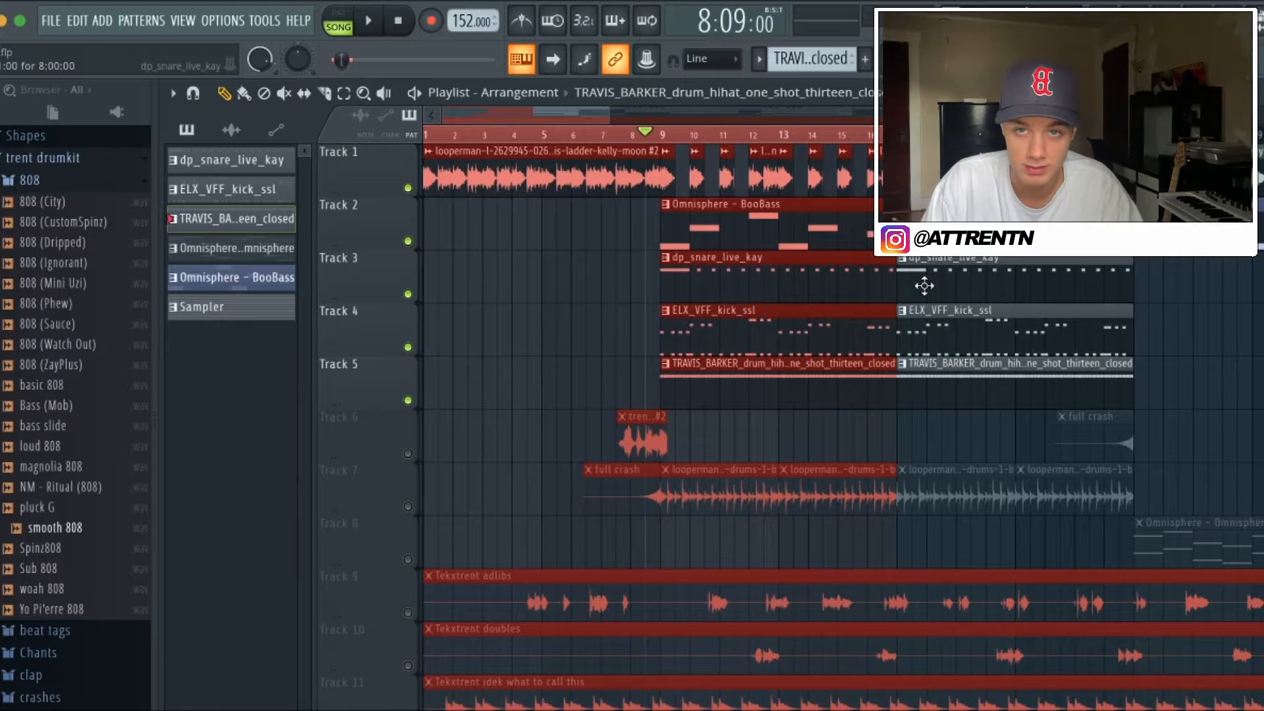
- Play the arrangement with the hi-hats added, solo Track 7 and play its indie drum loop from bar 12
key(space)
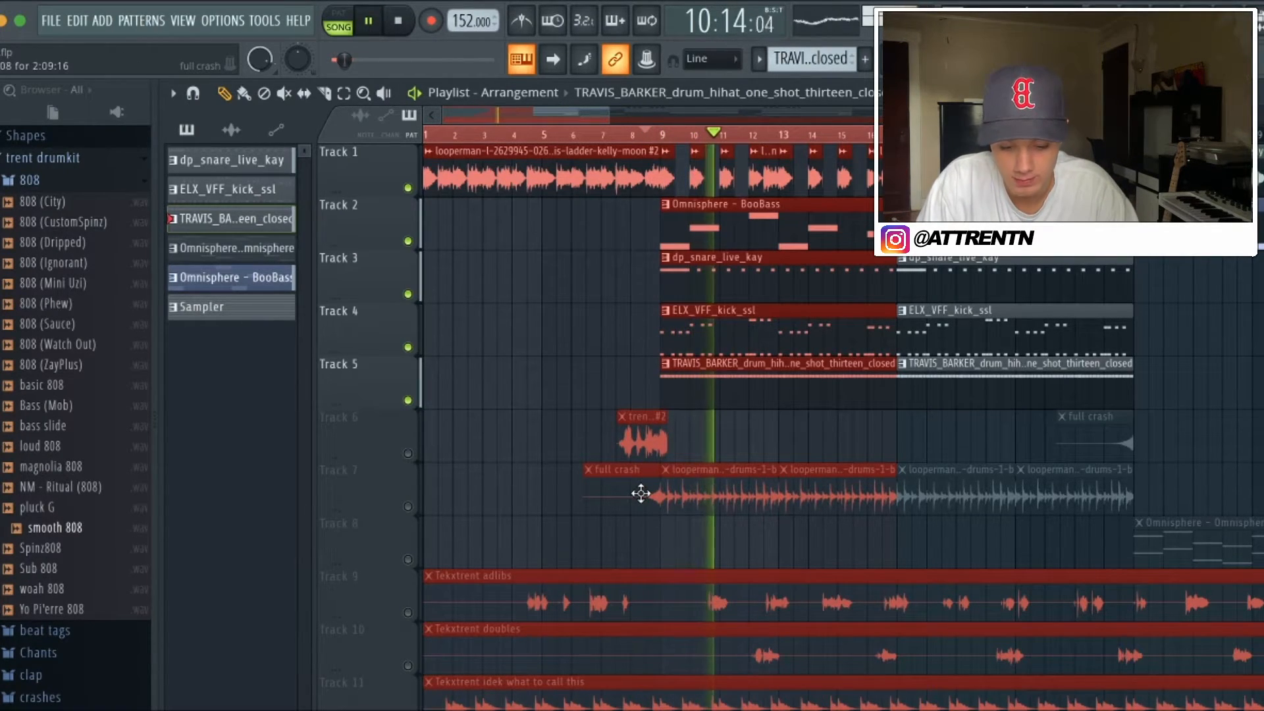
key(space)
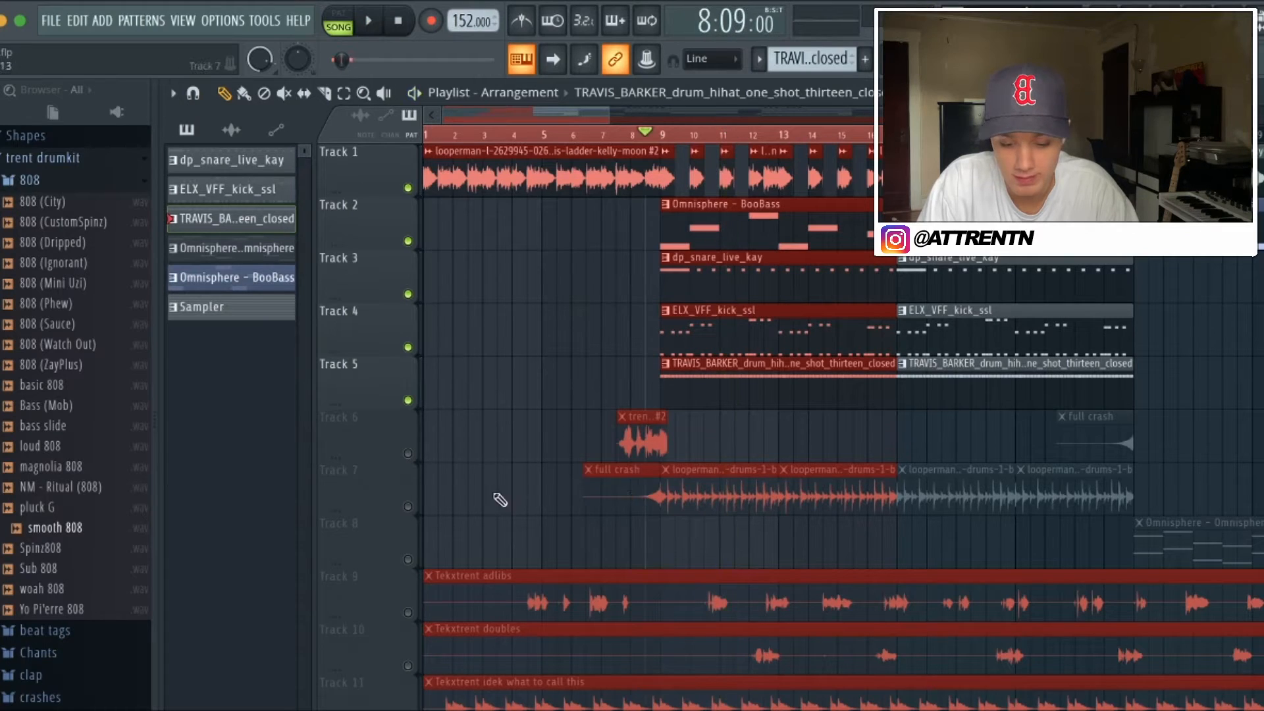
click(408, 507)
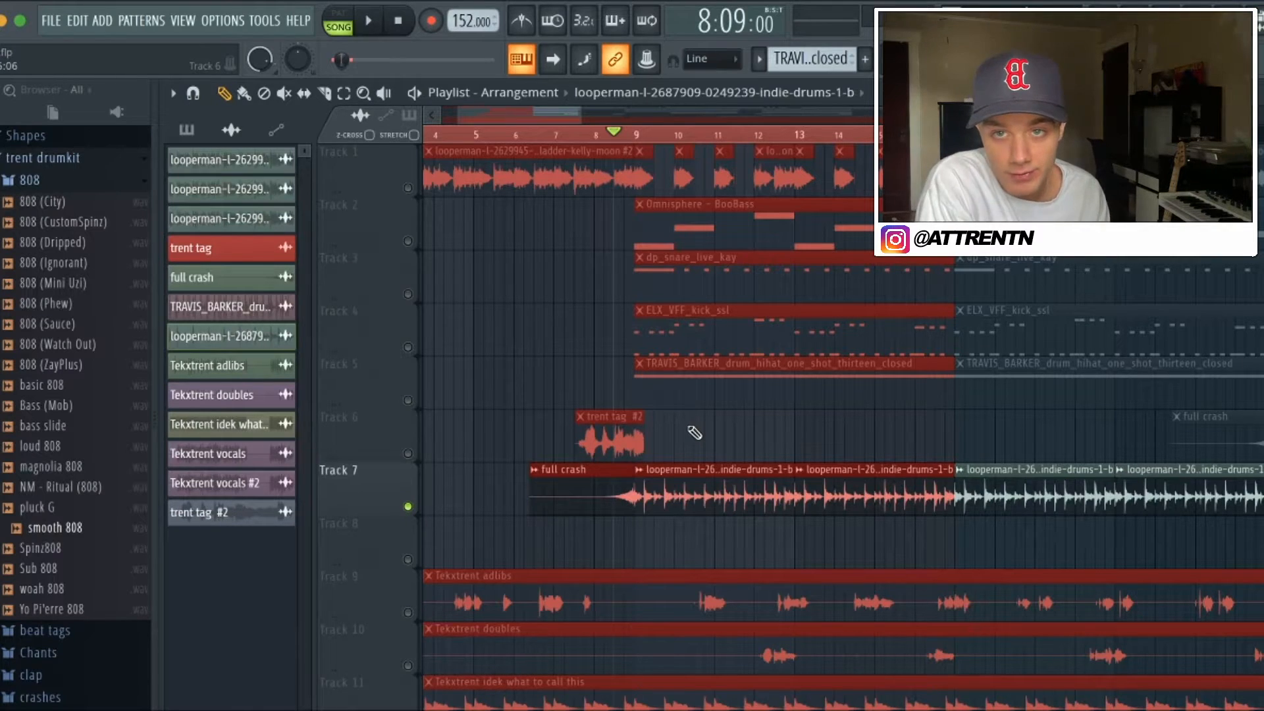
click(756, 135)
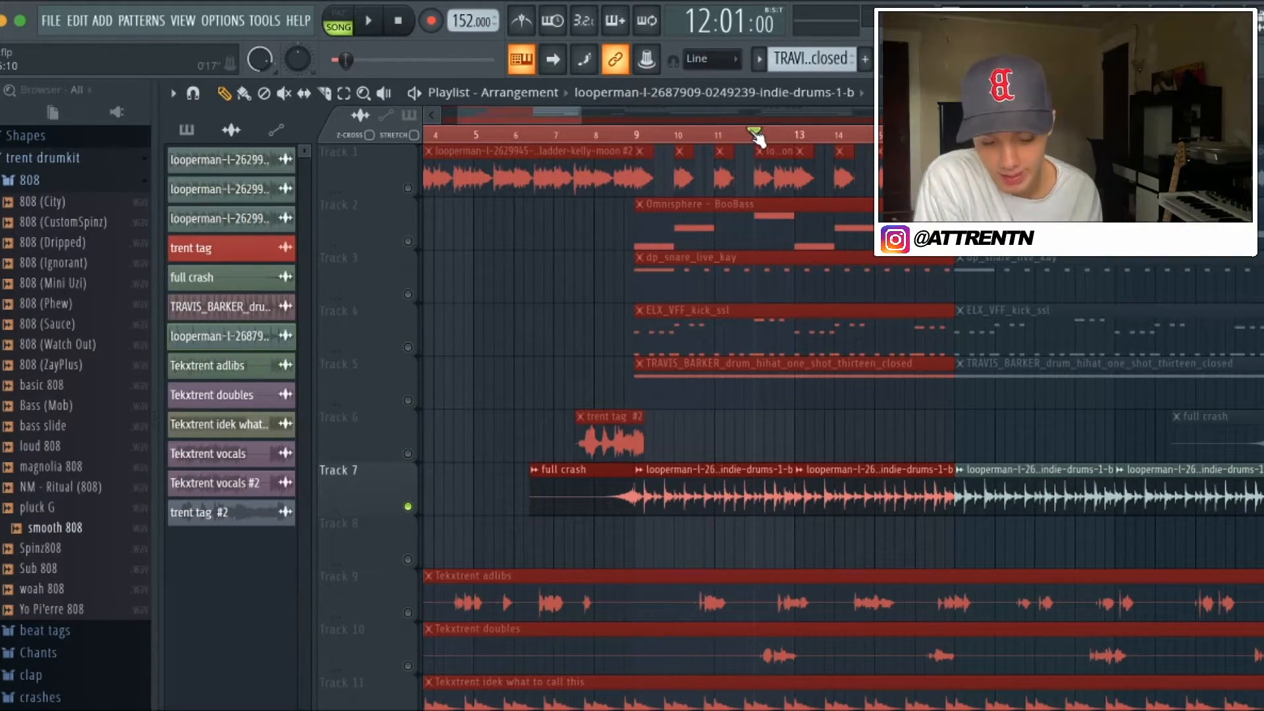
key(space)
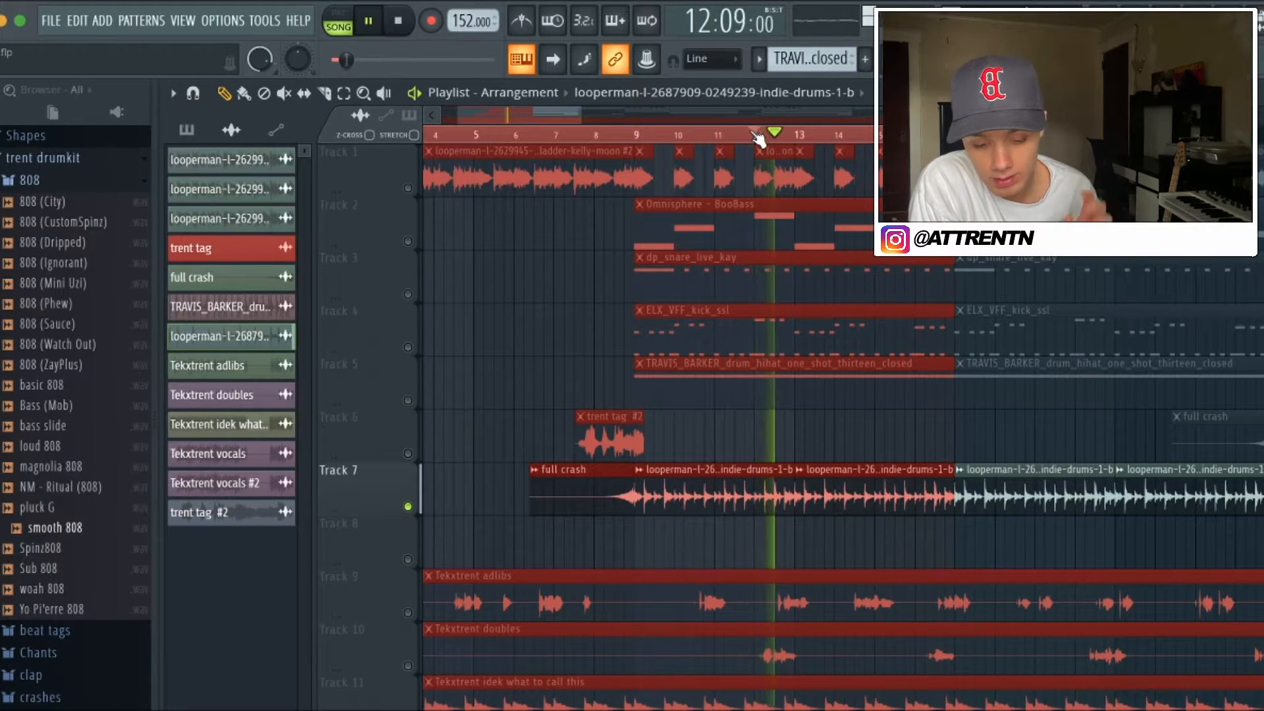
key(space)
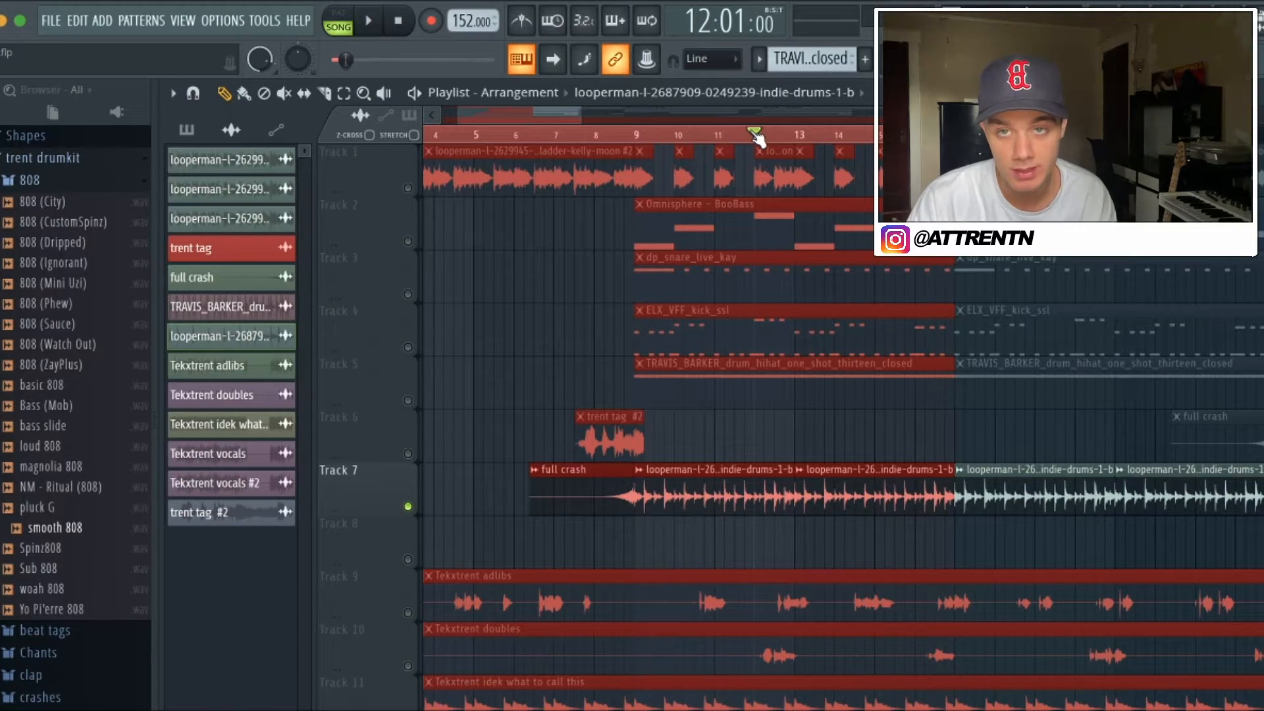
- Toggle the solo state and play Track 7 on its own from the middle of bar 8, just before the drum loop enters
click(614, 134)
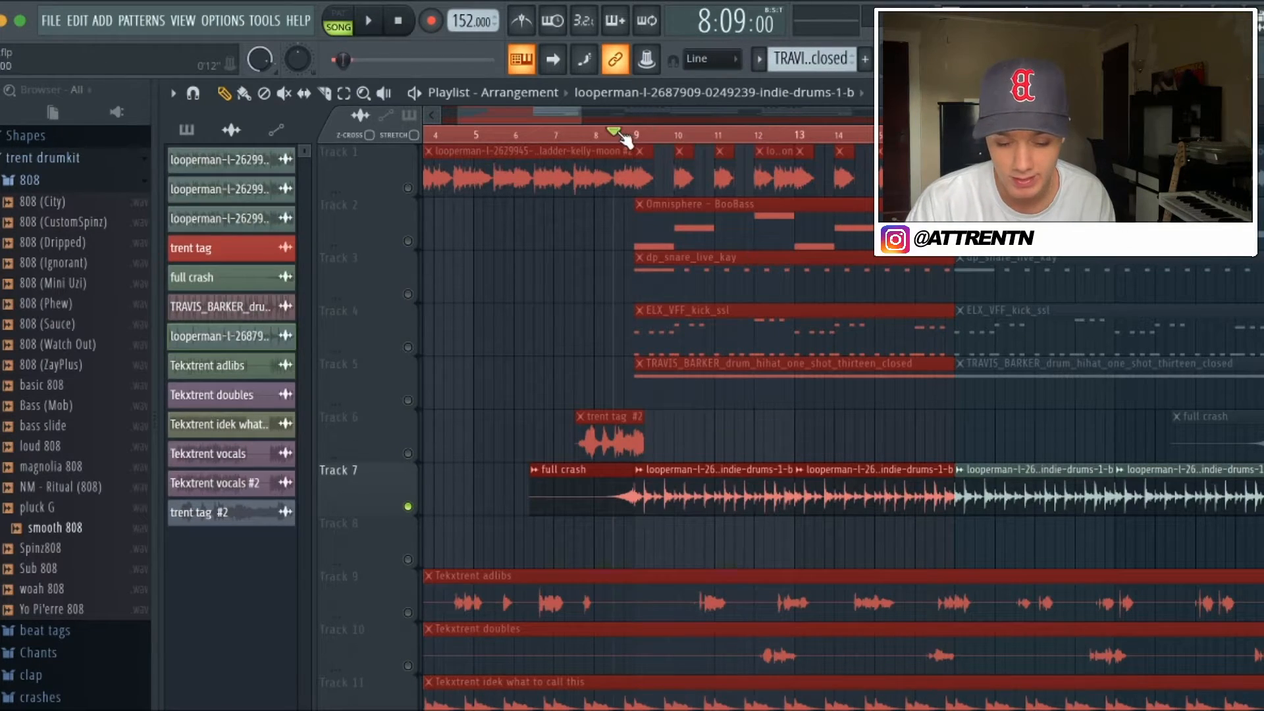
right_click(410, 453)
key(space)
key(space)
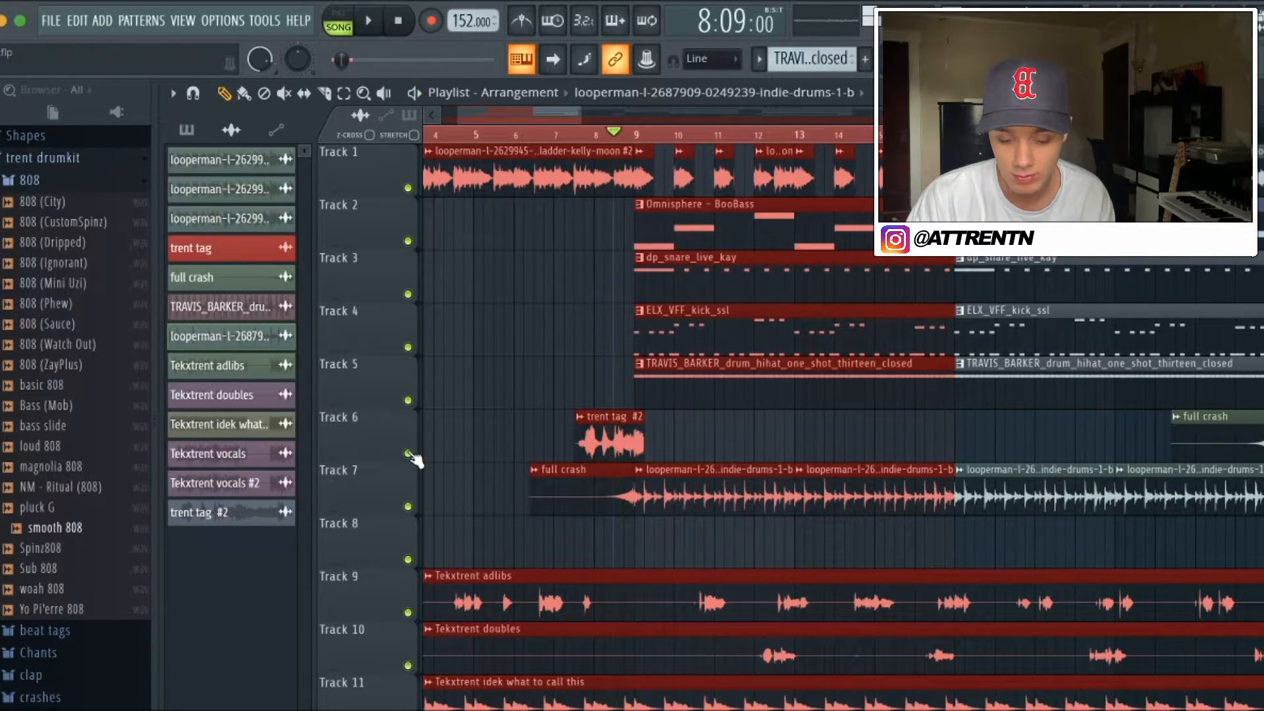
right_click(408, 507)
key(space)
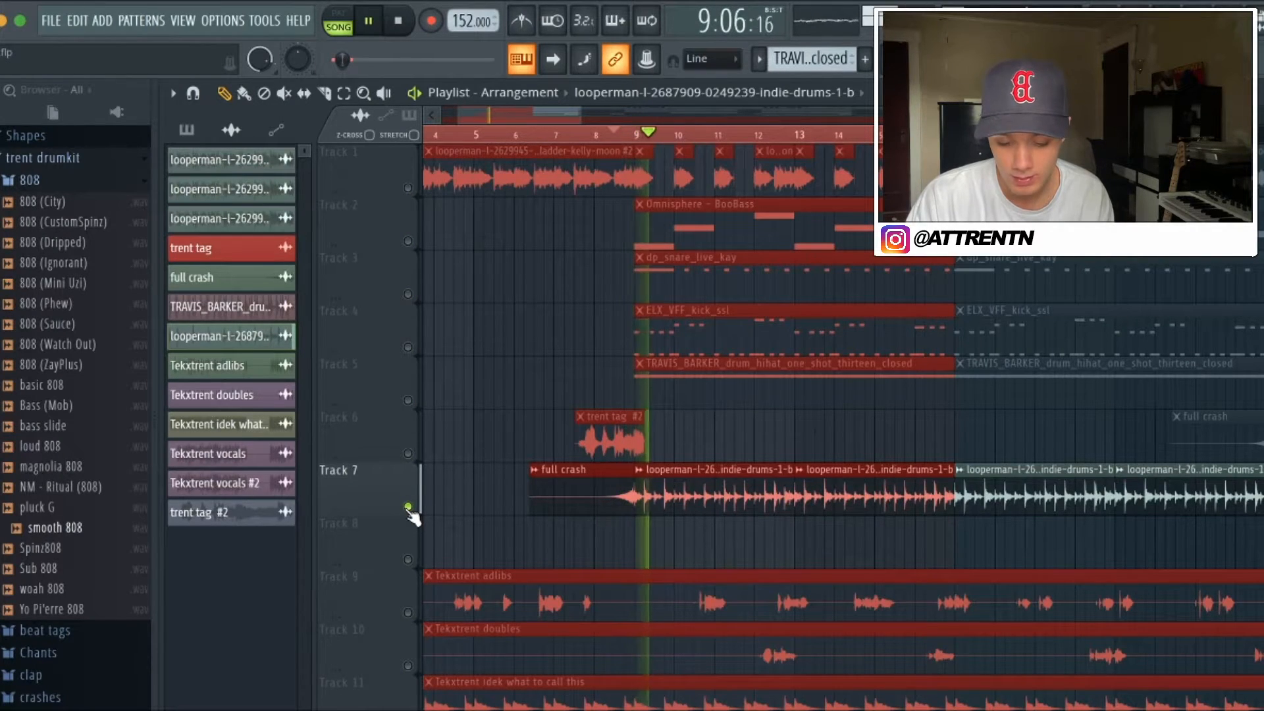
key(space)
- Bring Tracks 1 to 6 back in alongside Track 7, and play the arrangement from bar 17 and from bar 15
click(409, 454)
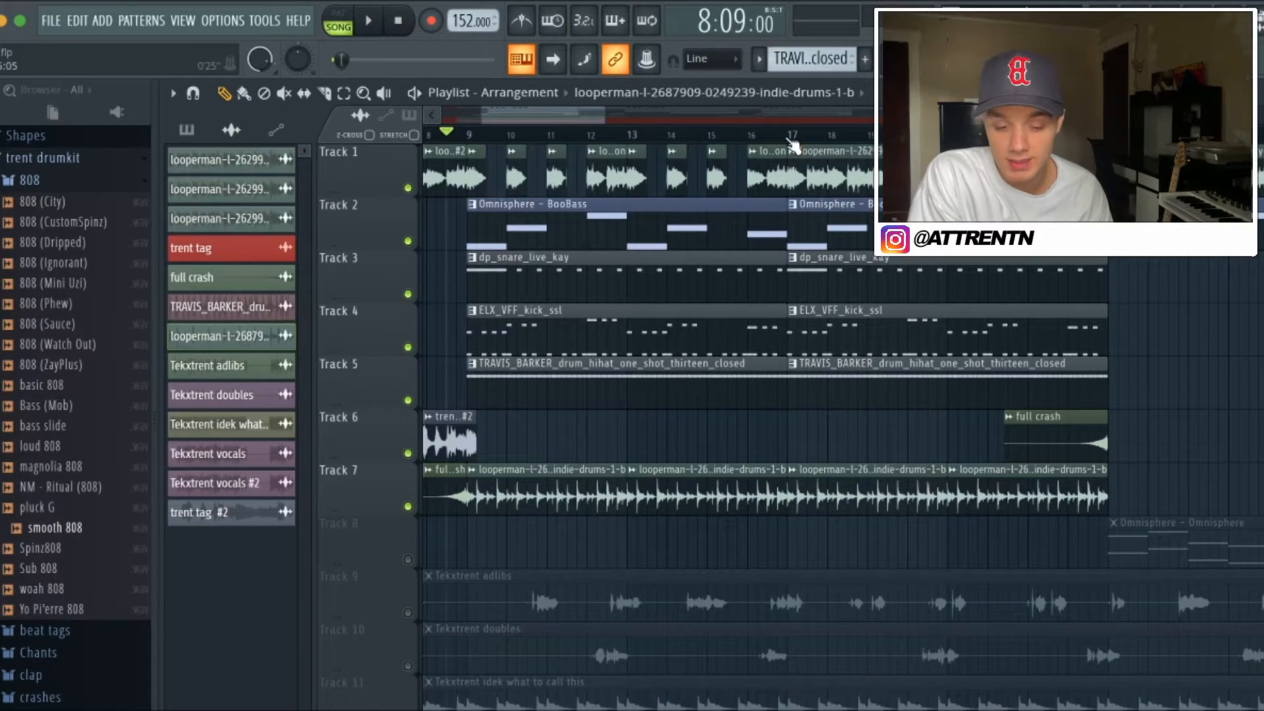
click(788, 137)
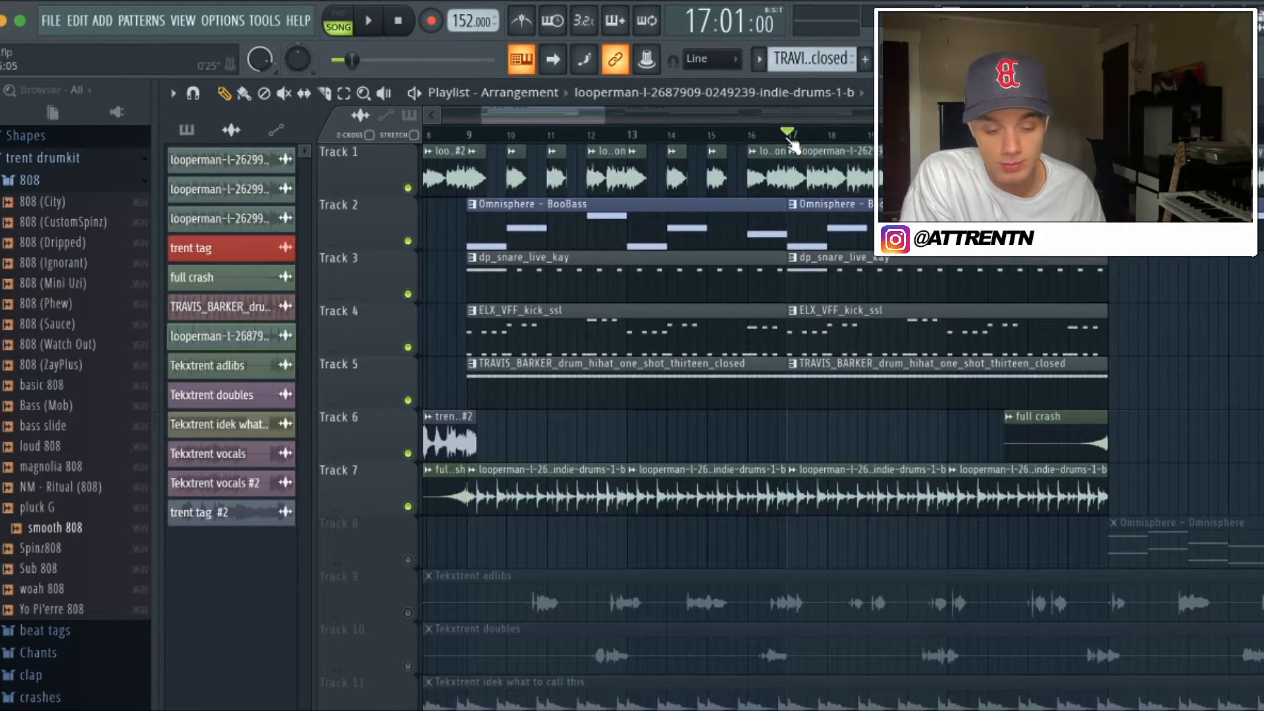
key(space)
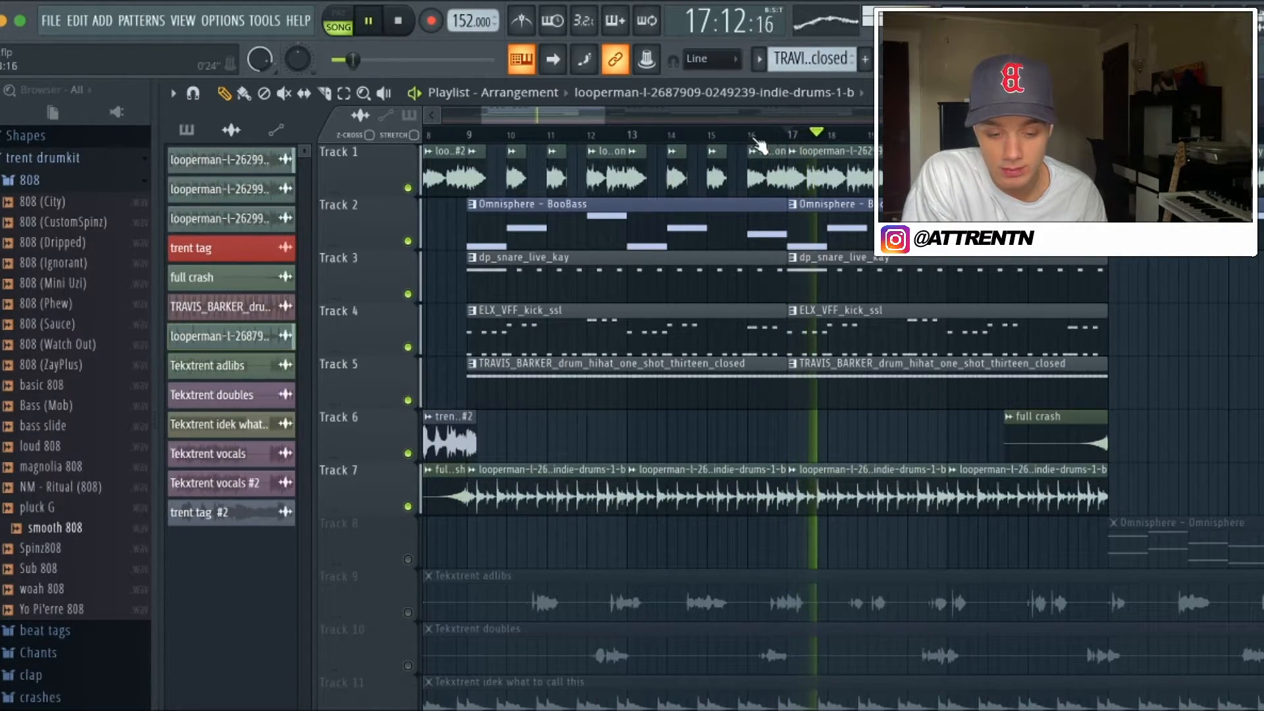
click(731, 137)
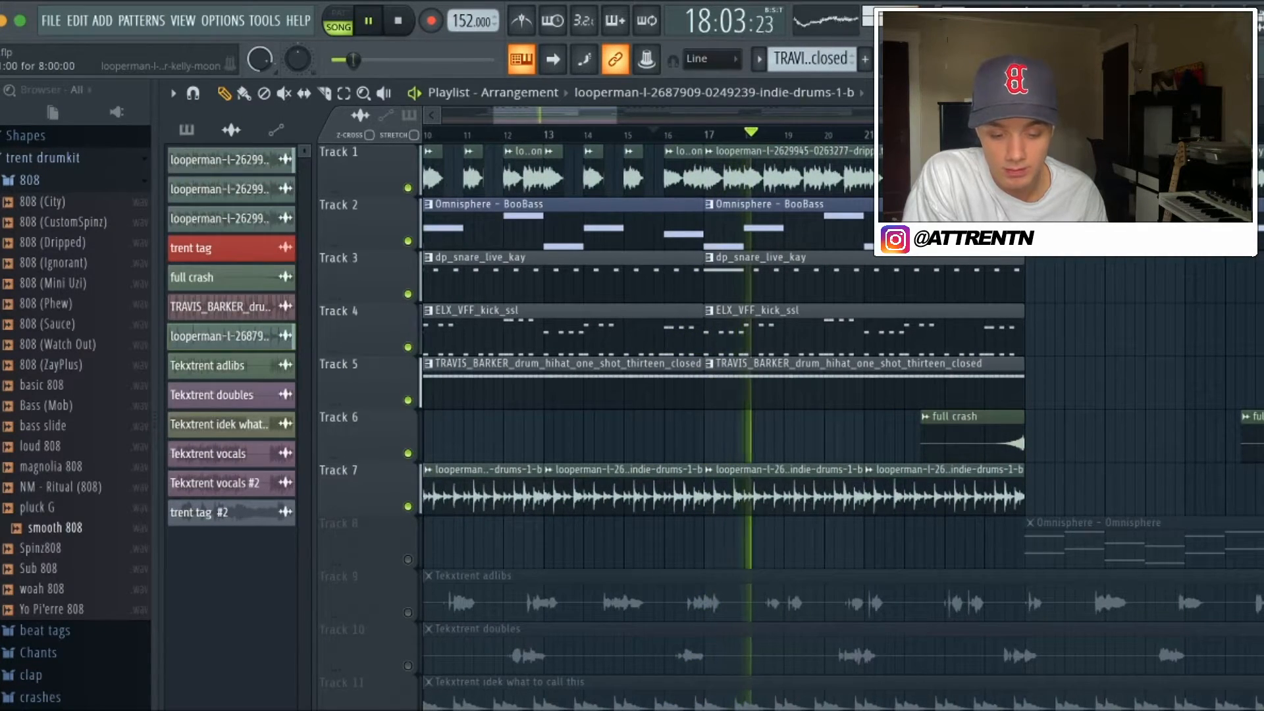
key(space)
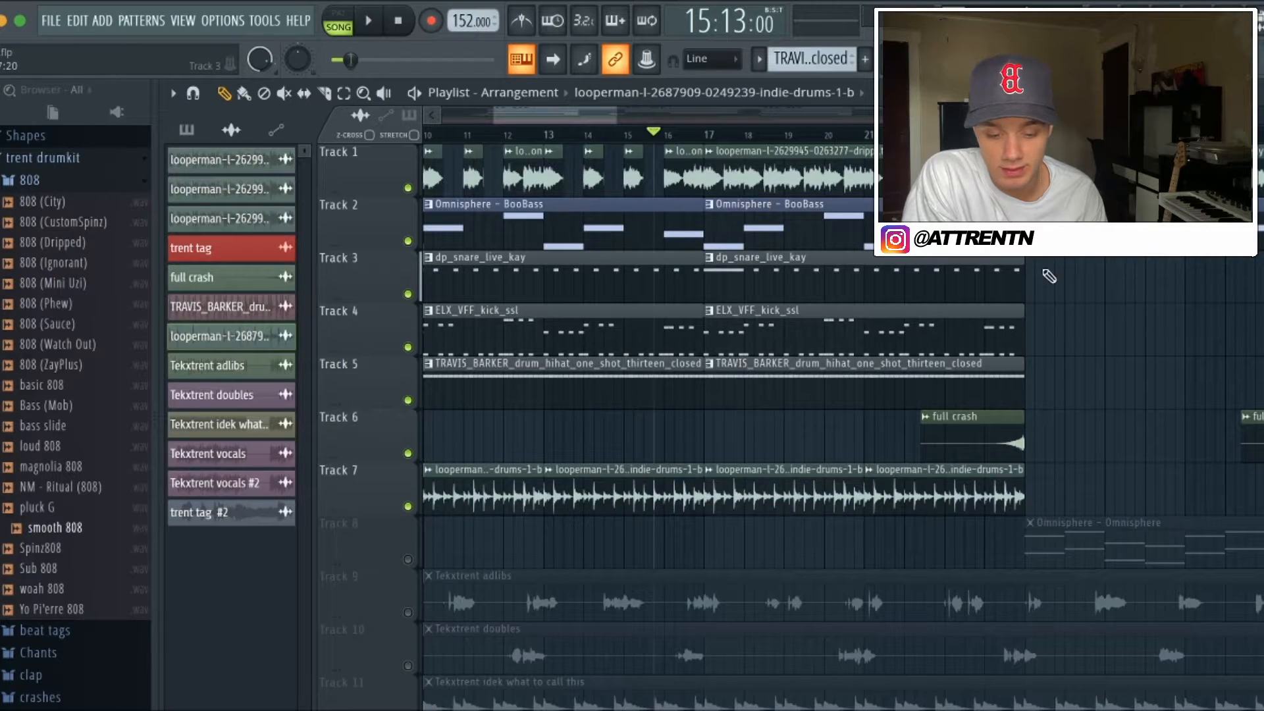
- Play the arrangement from the middle of bar 24 and unmute Track 8 to hear its Omnisphere pattern
click(1005, 135)
key(space)
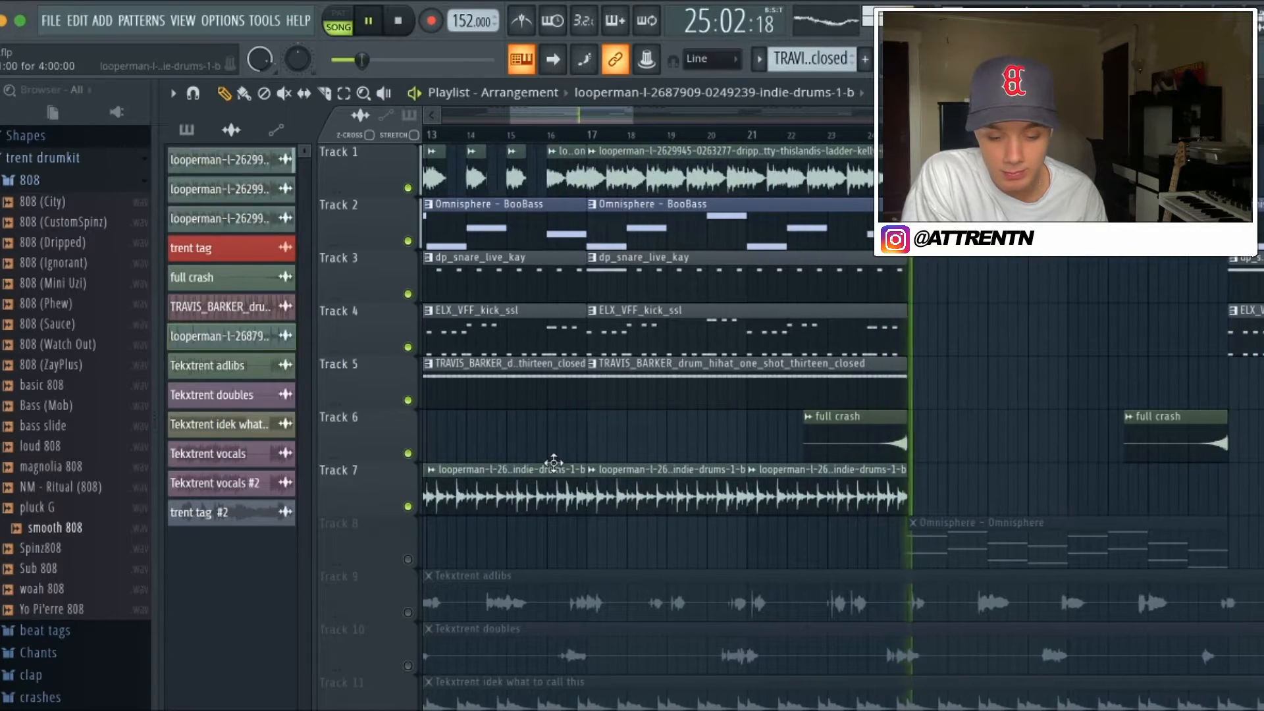
click(408, 559)
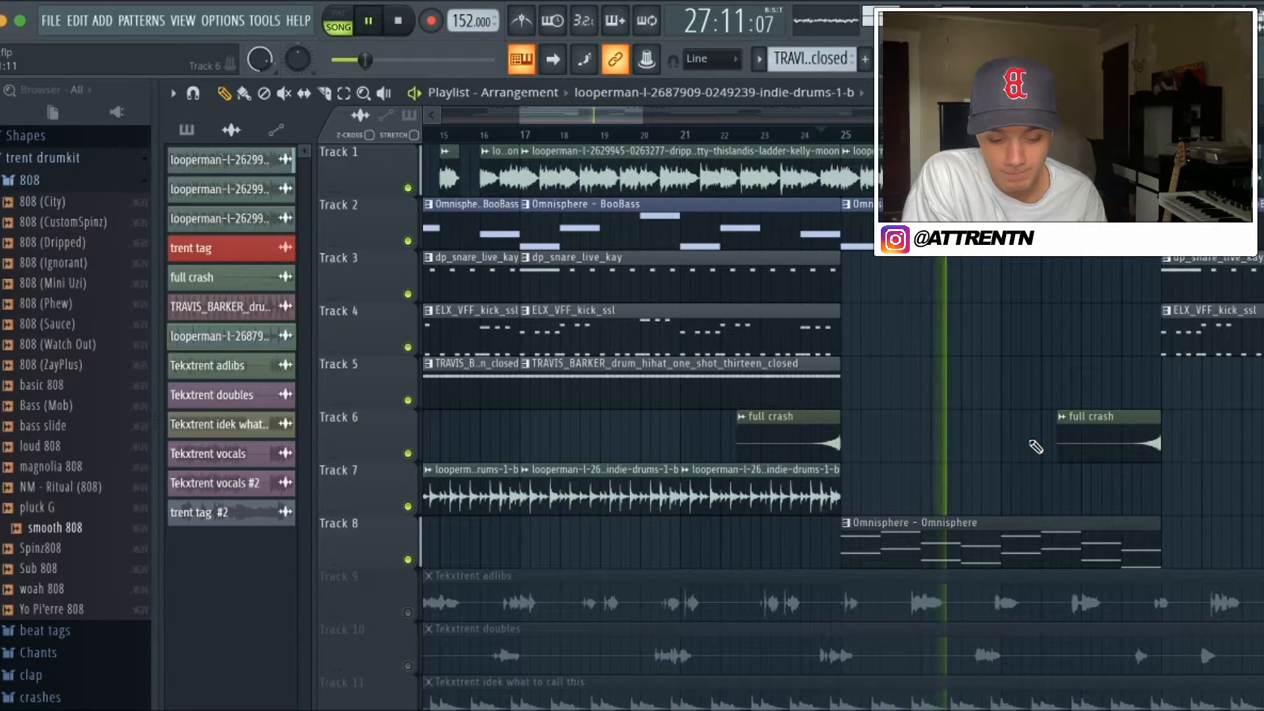
scroll(1035, 447, down, 1)
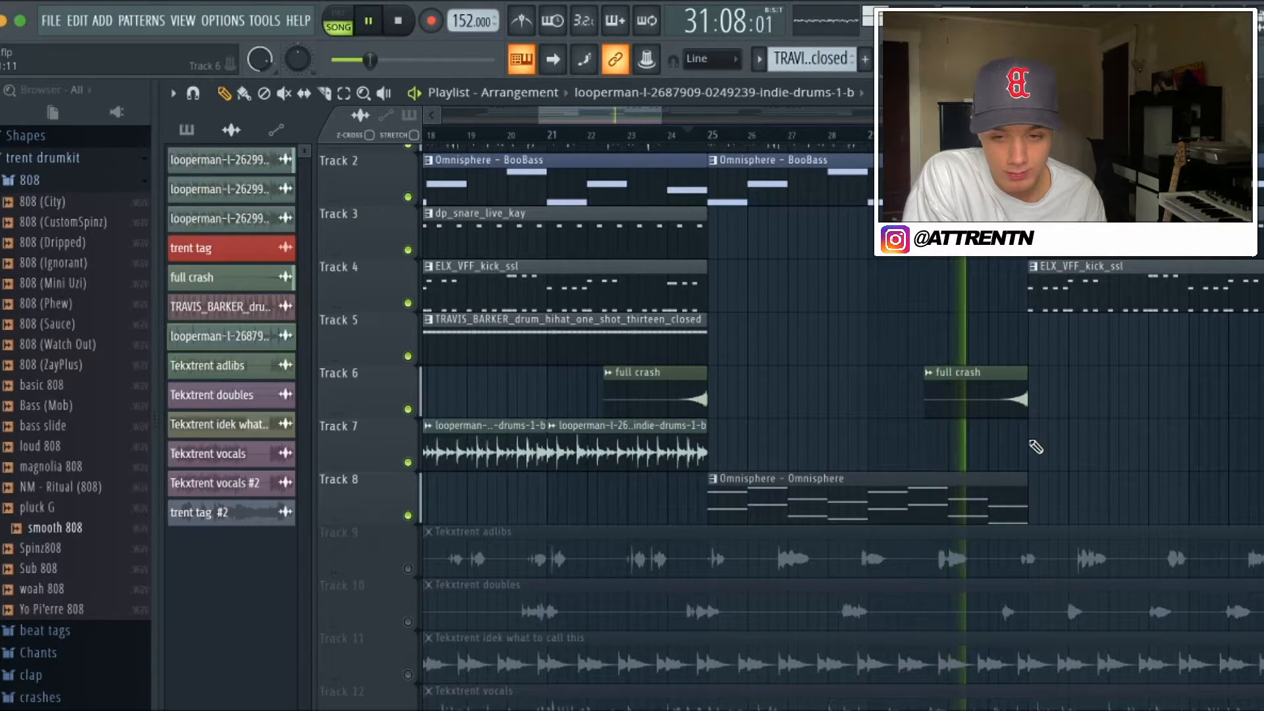
key(space)
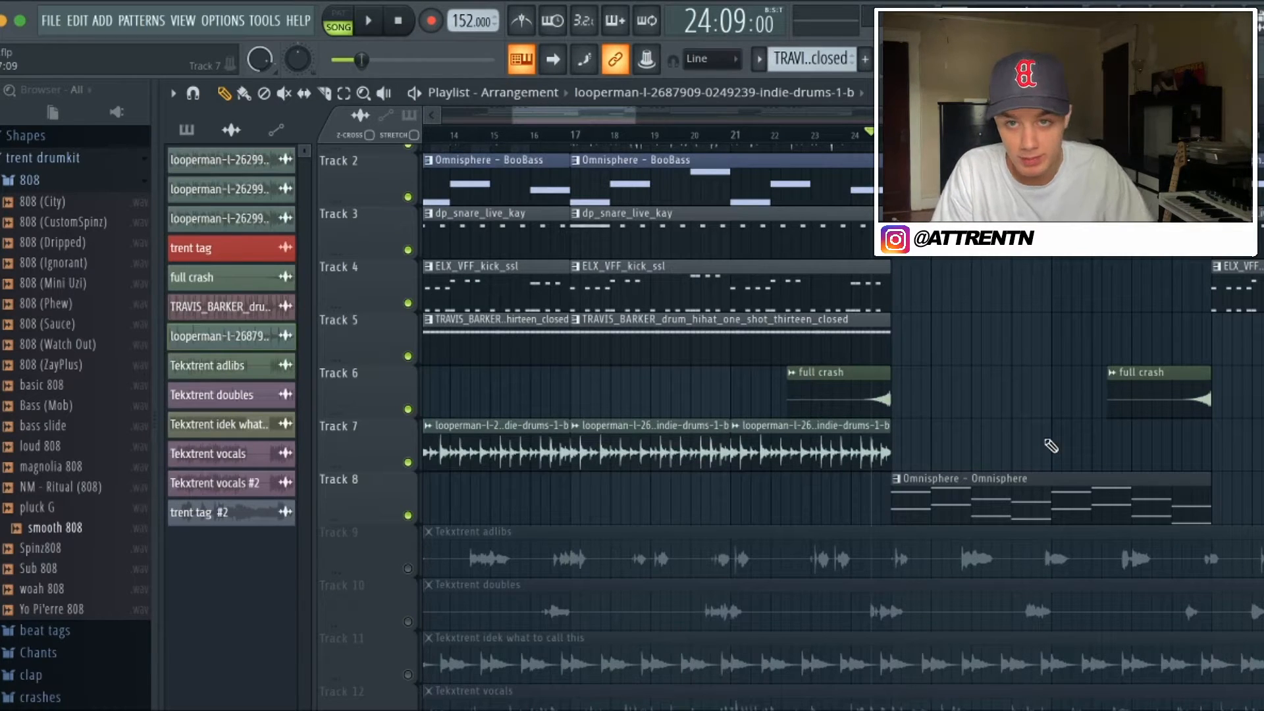
- Look back over the arrangement from the intro onward and briefly play the full crash transition in bar 24
scroll(892, 466, left, 6)
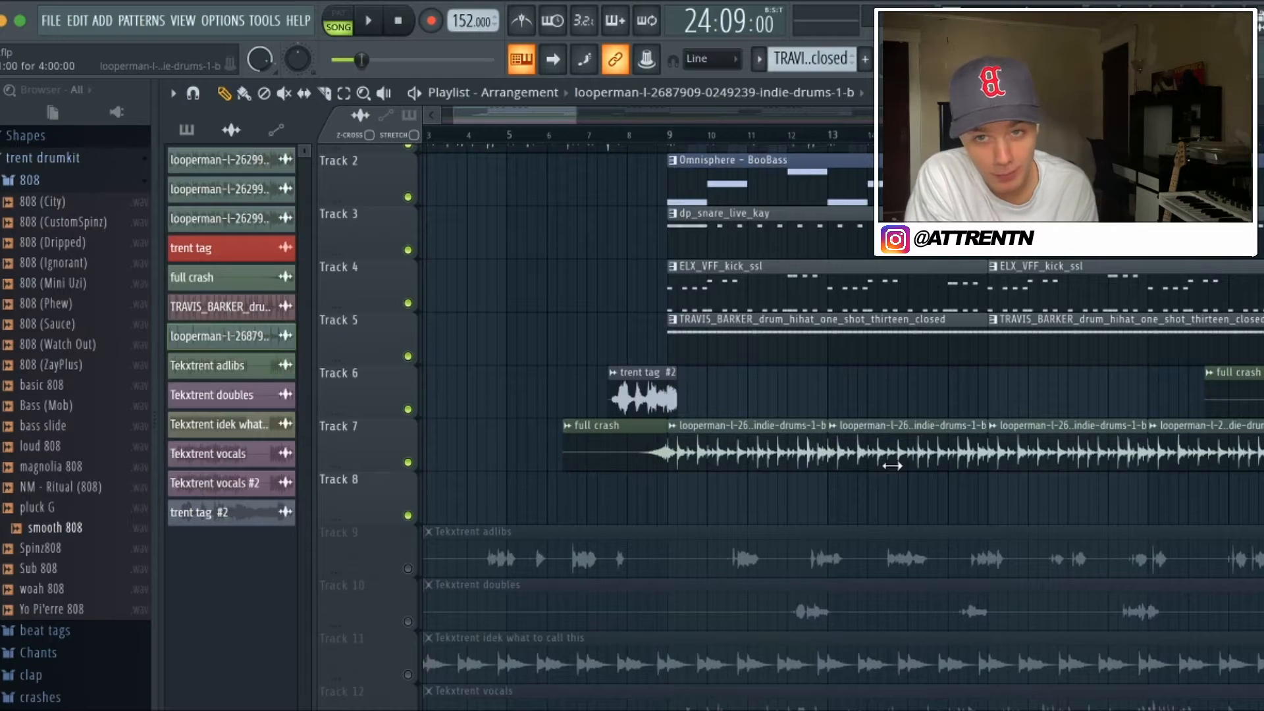
scroll(680, 432, up, 1)
scroll(1086, 366, right, 2)
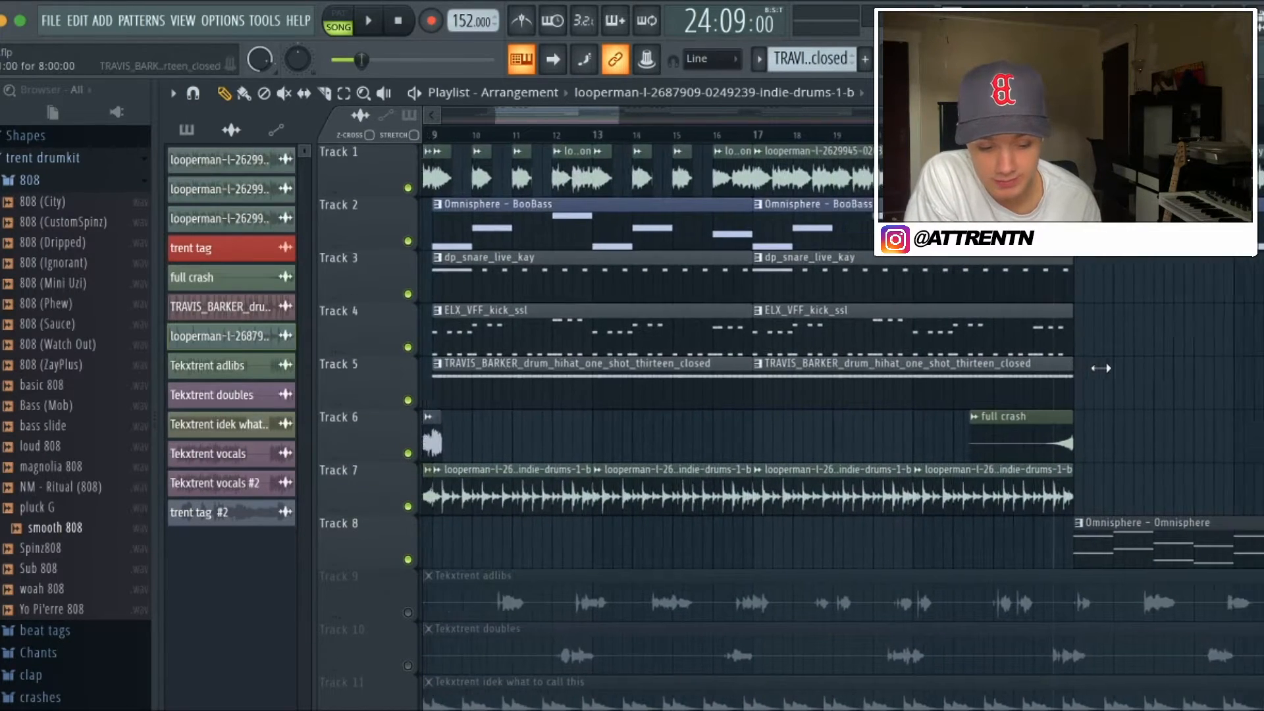
key(space)
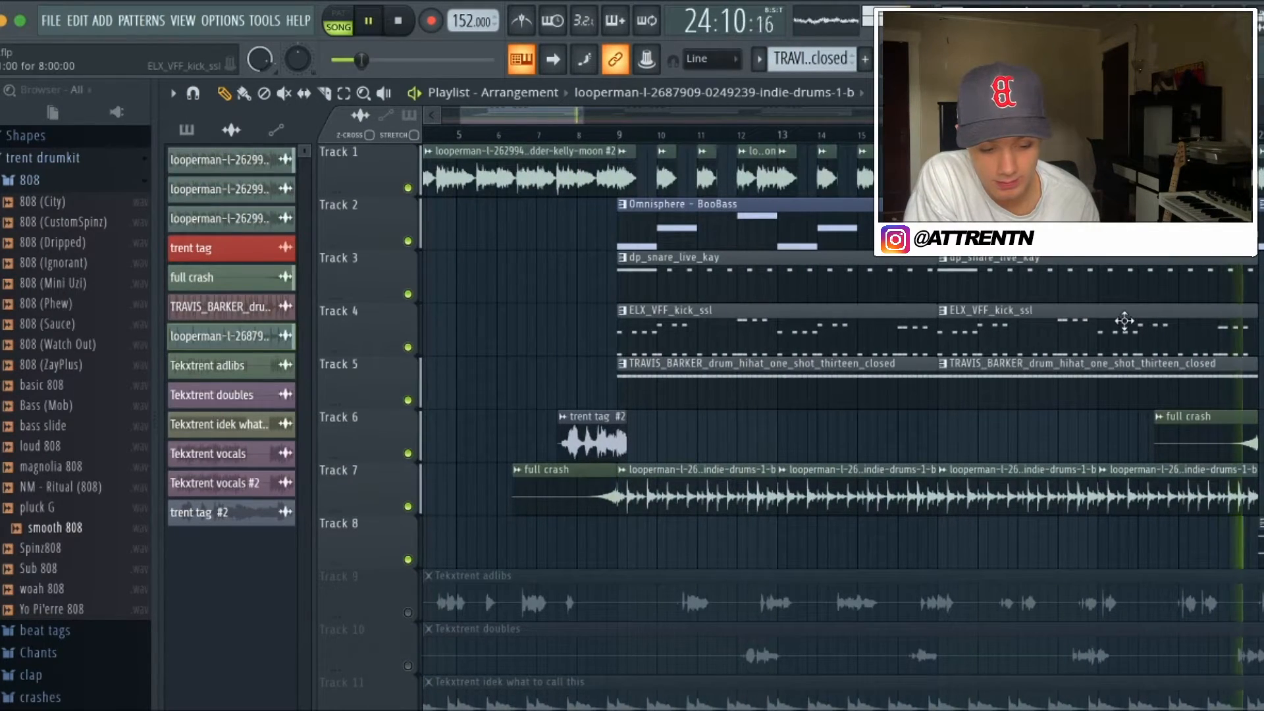
scroll(1120, 330, right, 2)
key(space)
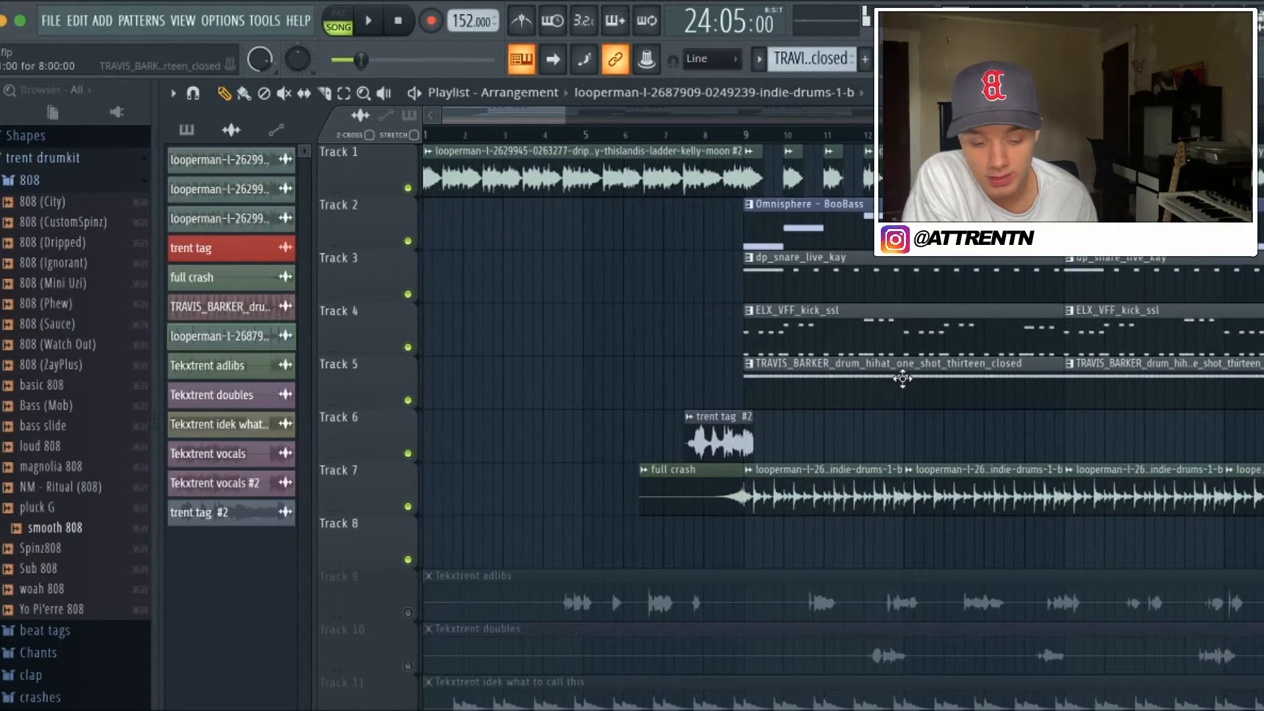
- Play the intro's trent tag and full crash lead-in from 7:05
click(710, 135)
click(679, 136)
key(space)
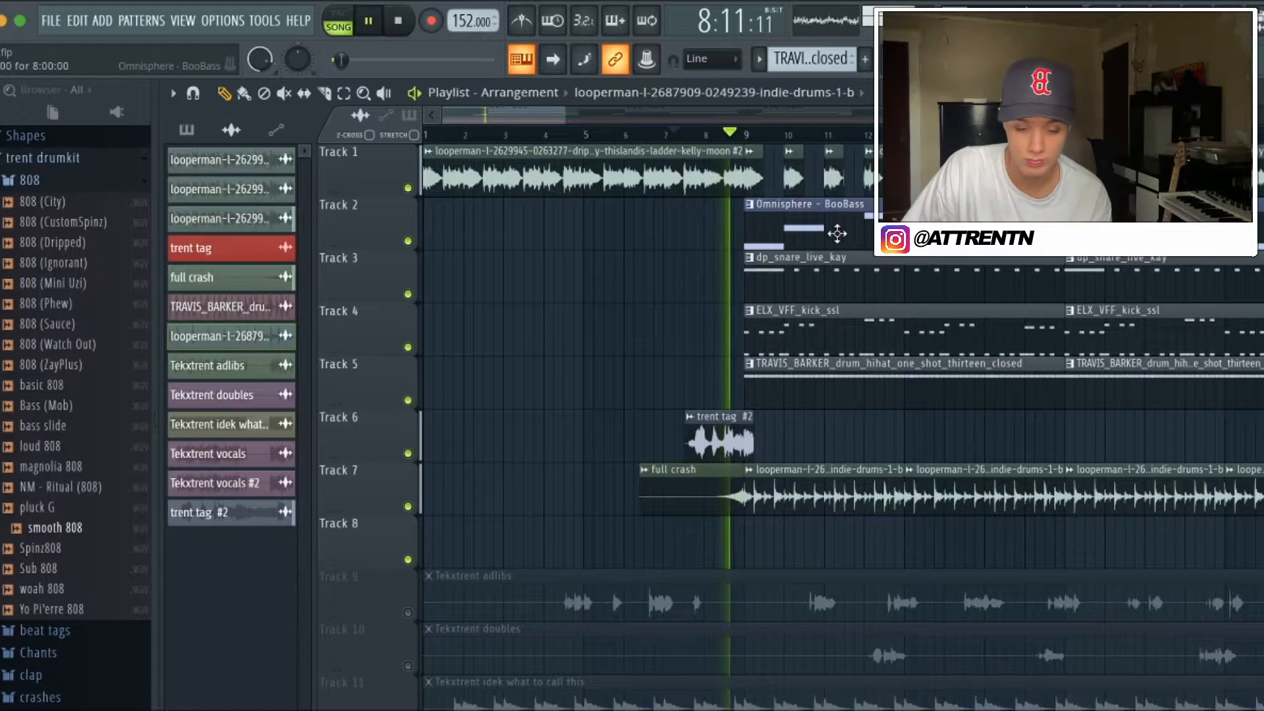
key(space)
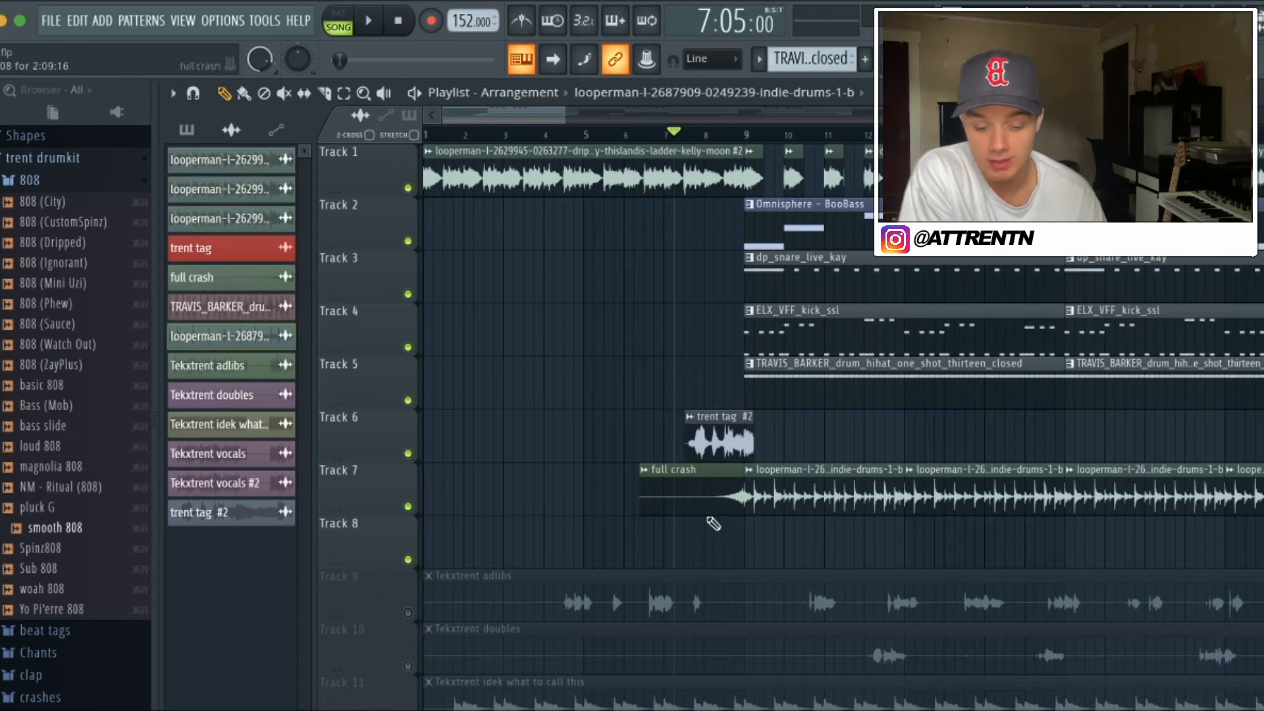
- Unmute Tracks 9 to 13, which hold the adlibs, doubles and vocal clips
scroll(711, 520, down, 2)
click(409, 437)
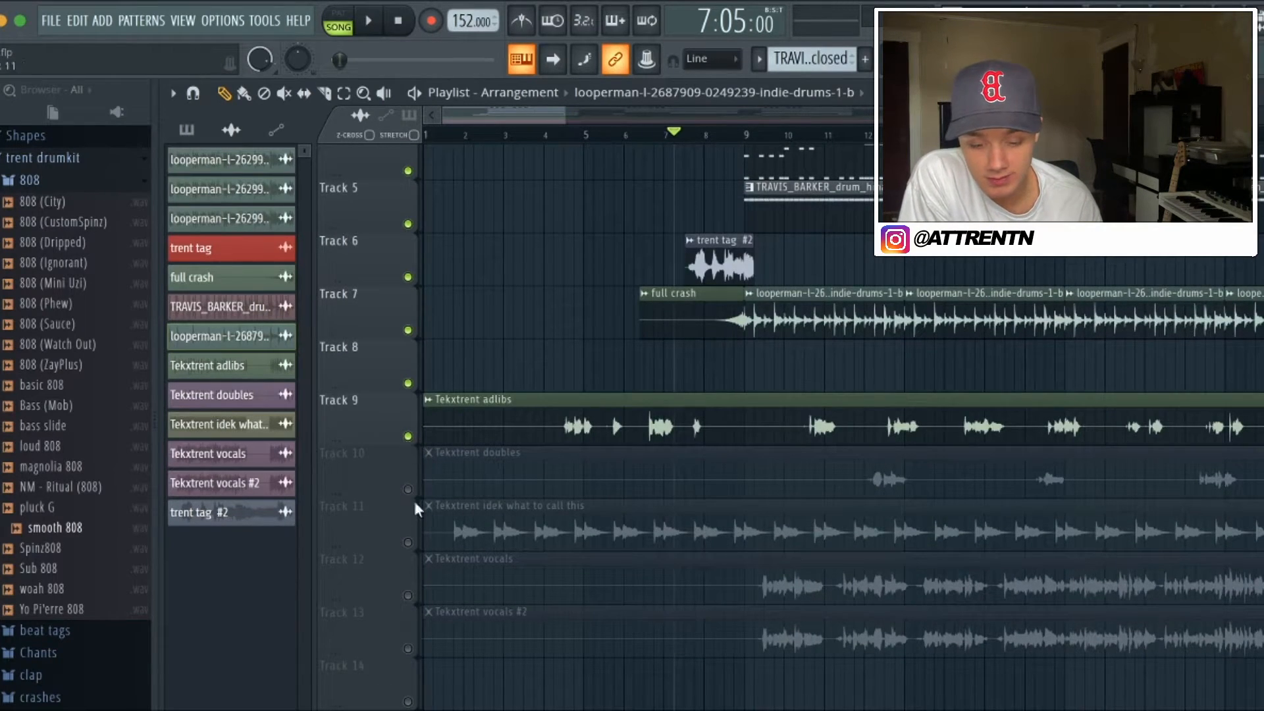
click(408, 543)
click(408, 490)
click(409, 595)
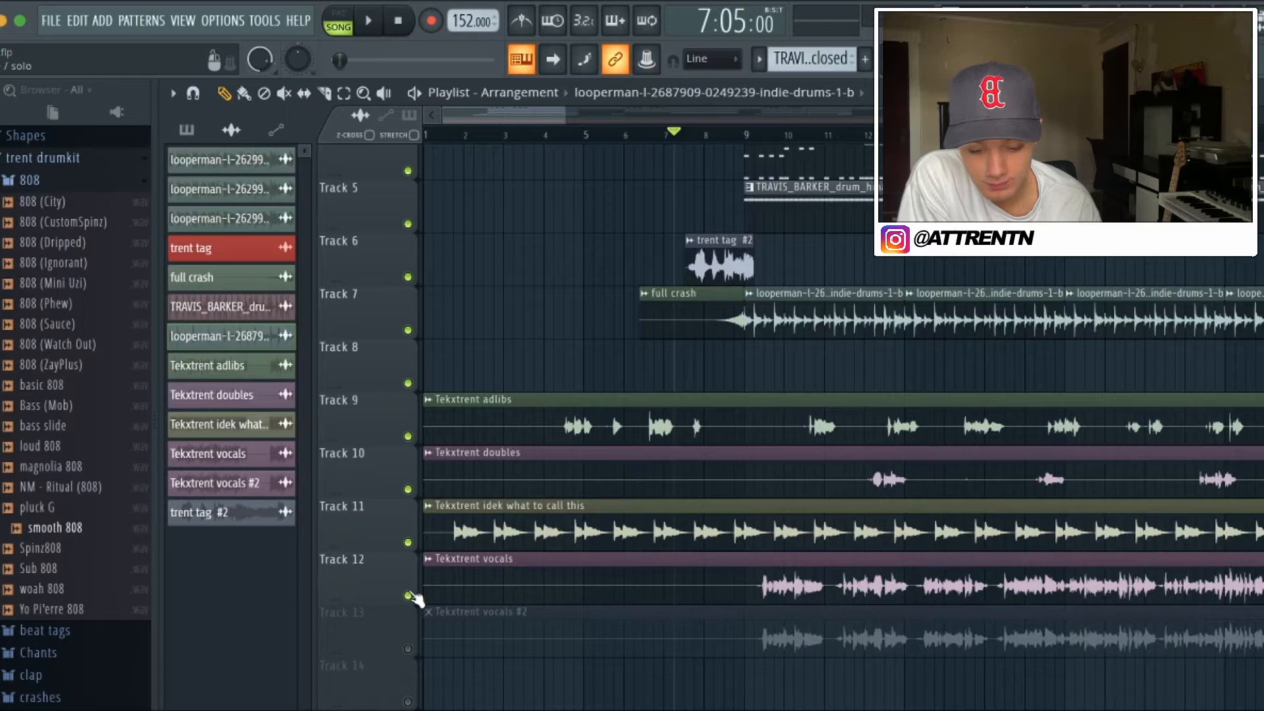
click(408, 648)
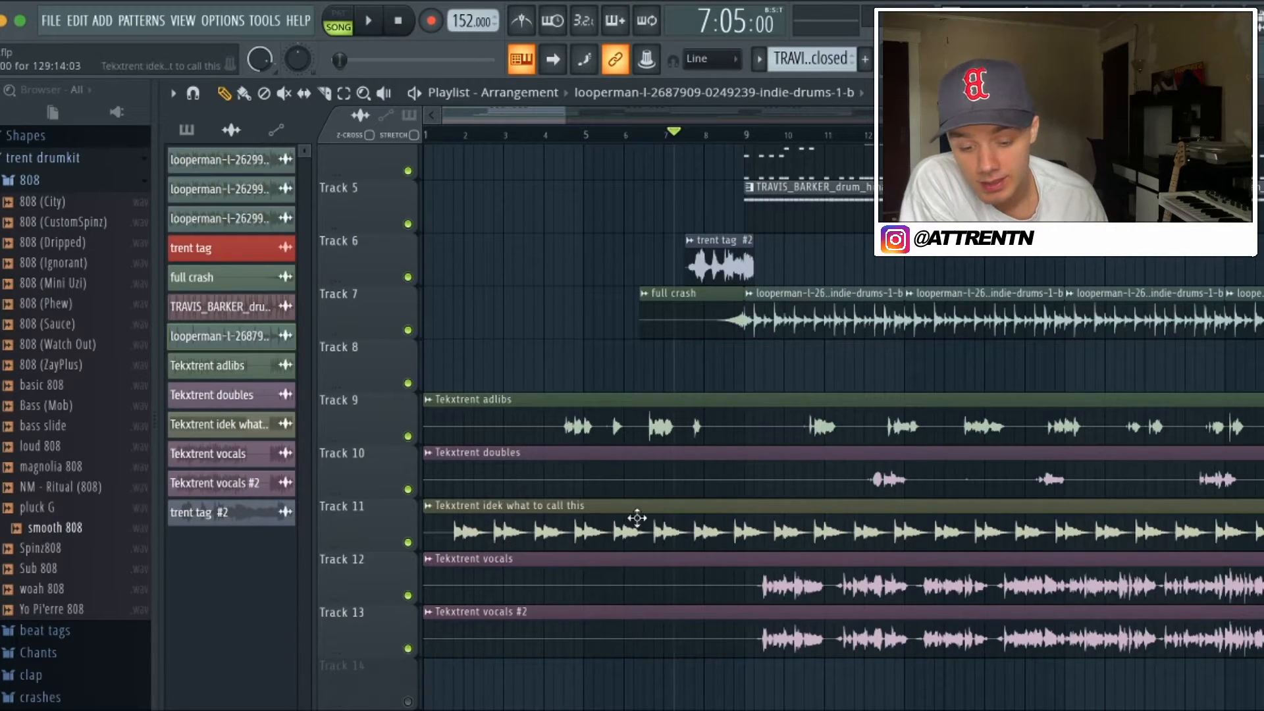
- Solo Track 12 and play the Tekxtrent vocals clip from bar 9
ctrl+click(408, 596)
click(745, 131)
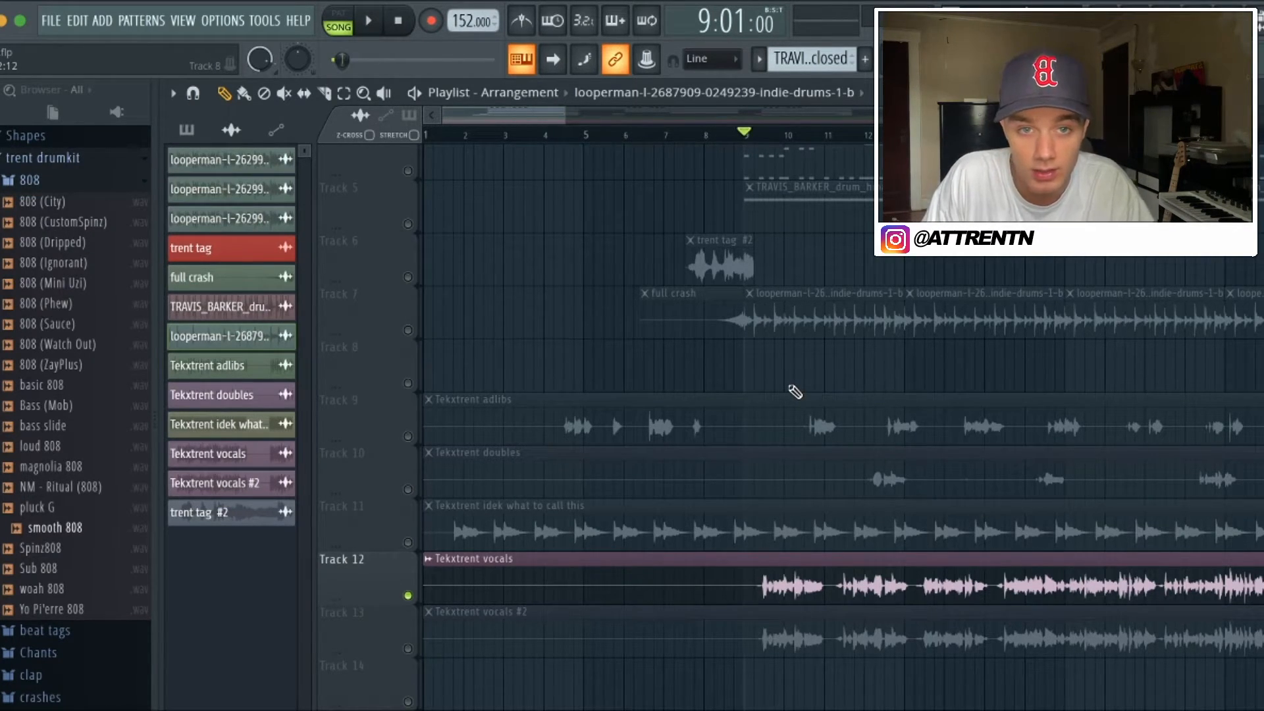
key(space)
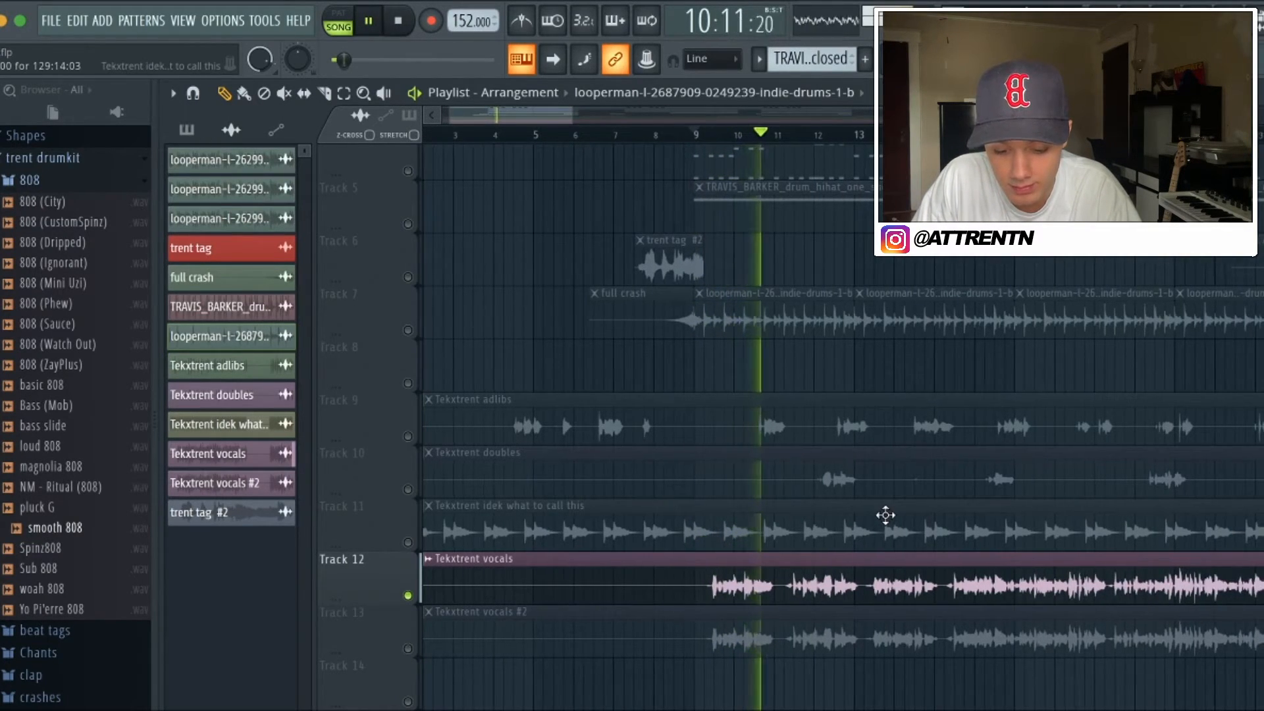
key(space)
- Check the Tekxtrent vocals clip's settings for its mixer track and display the mixer with its effects chain
double_click(762, 598)
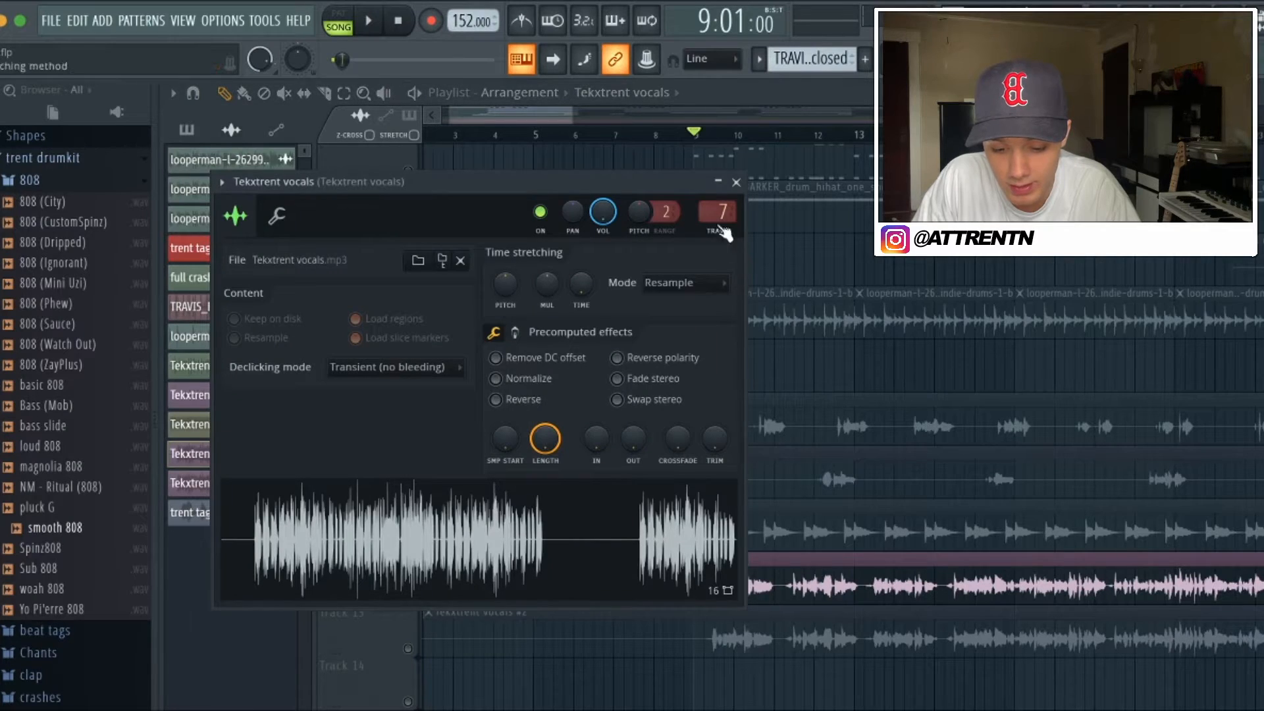
click(736, 182)
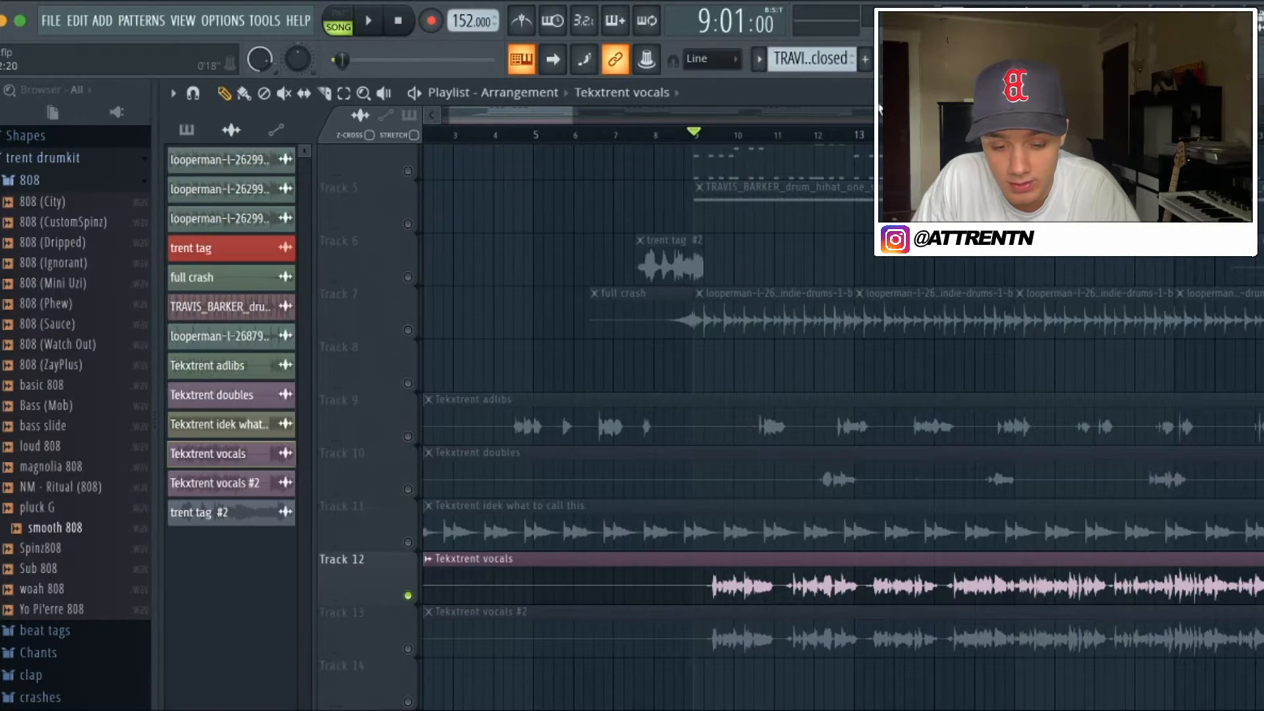
key(F9)
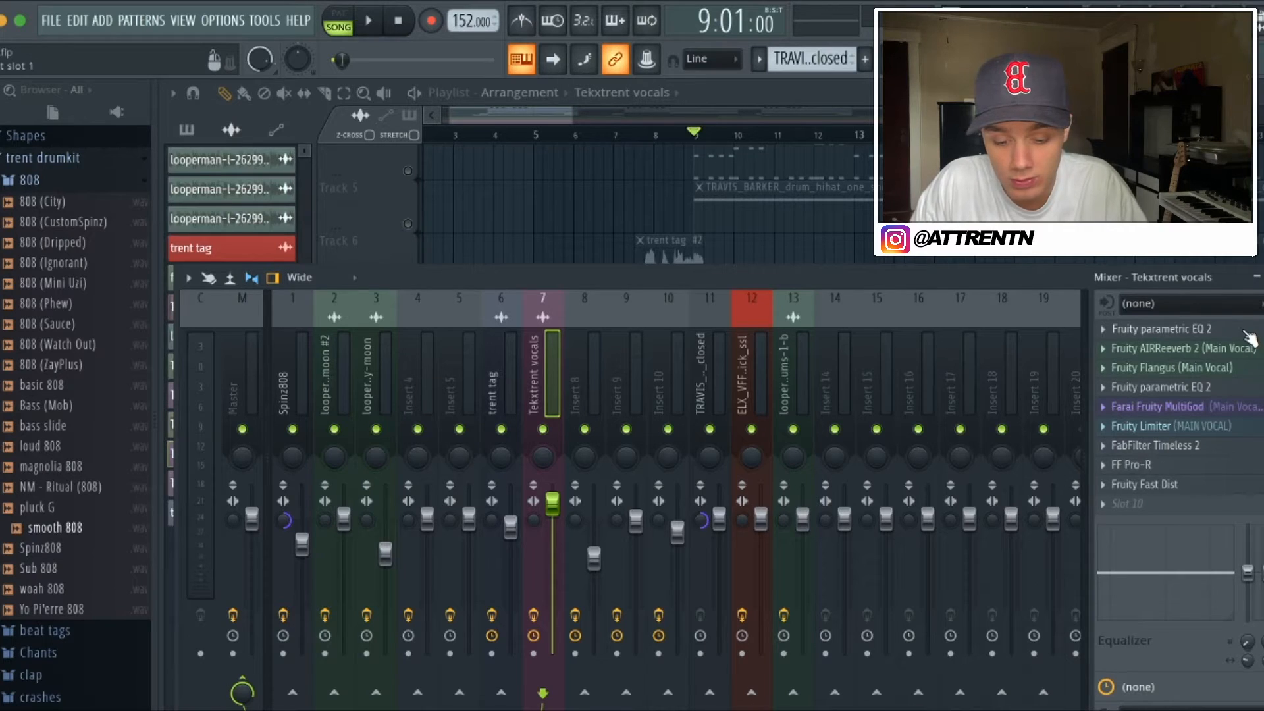
- Reposition the mixer so the vocal effects chain is fully in view, and open its first Fruity parametric EQ 2
drag(1037, 281, 620, 710)
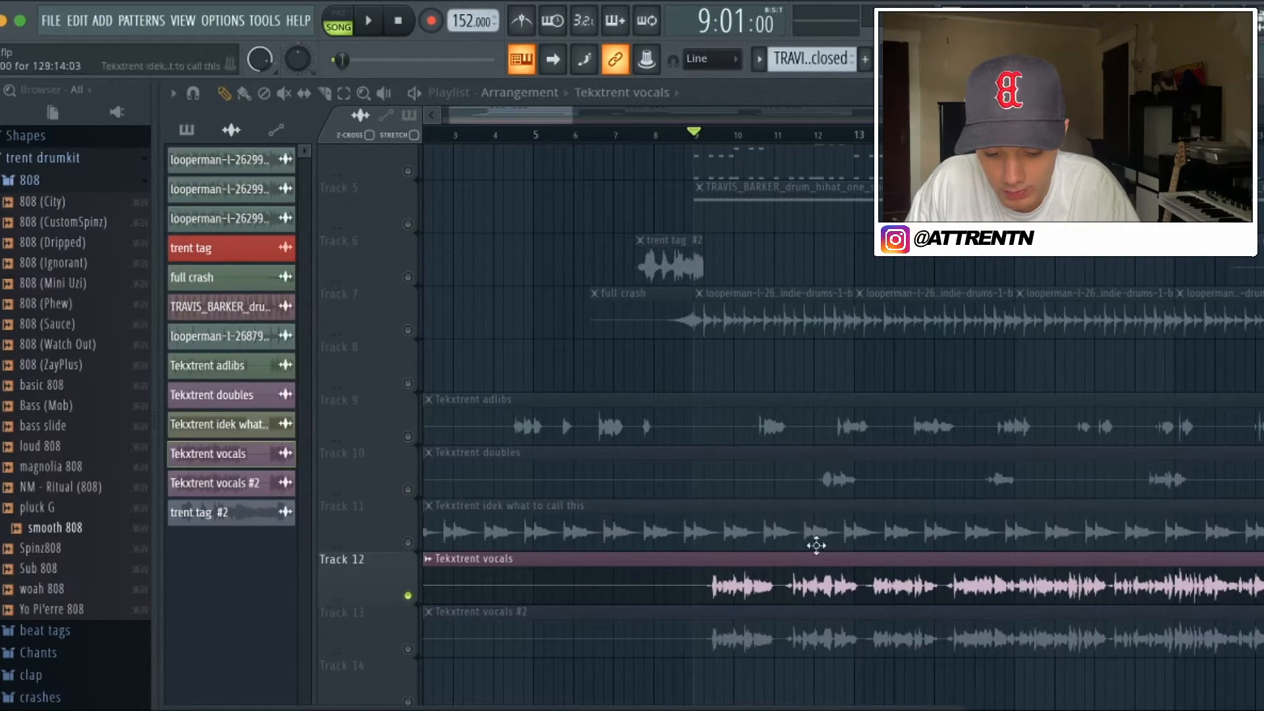
drag(640, 688, 559, 361)
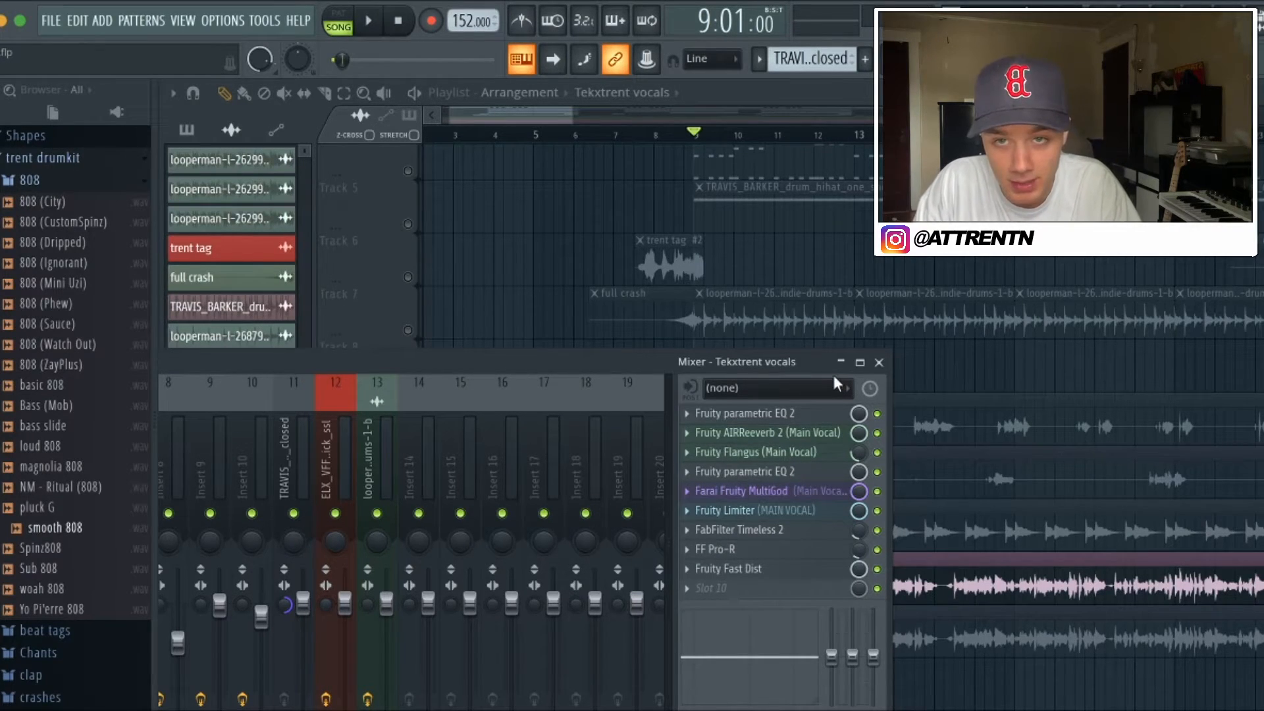
click(810, 414)
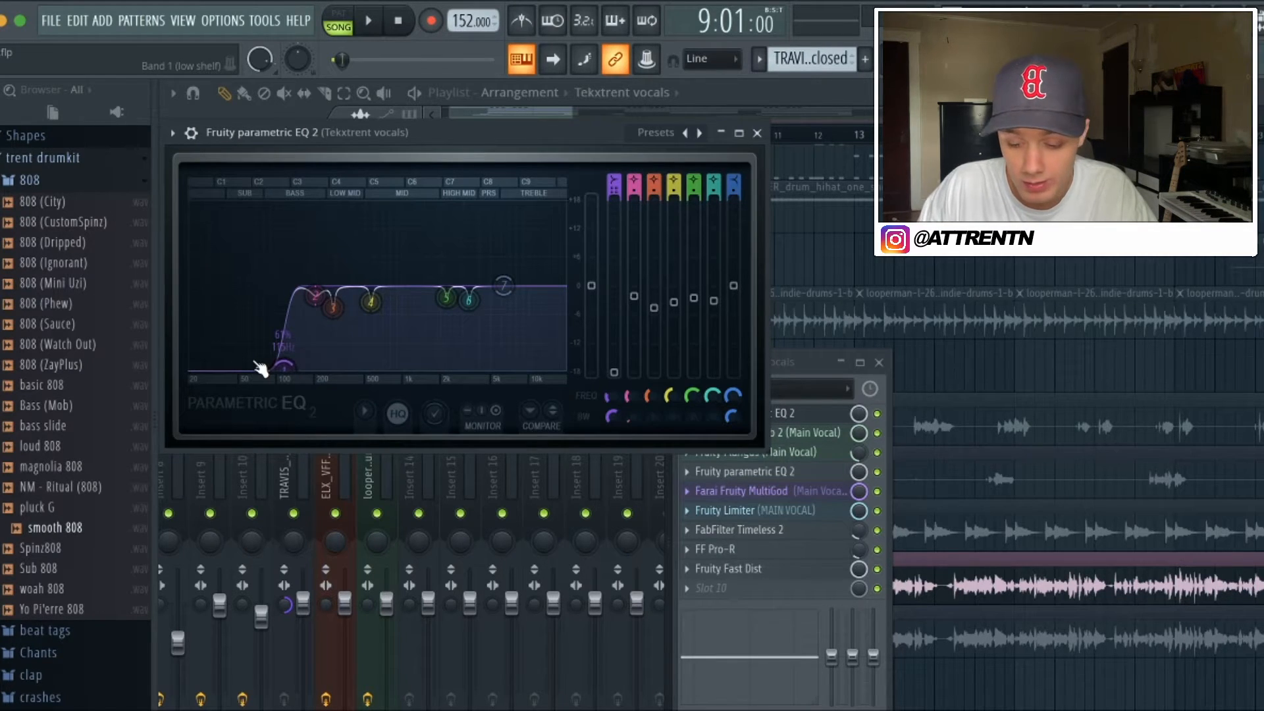
- Play the soloed vocals from bar 9 to examine their frequencies in the open Fruity parametric EQ 2
key(space)
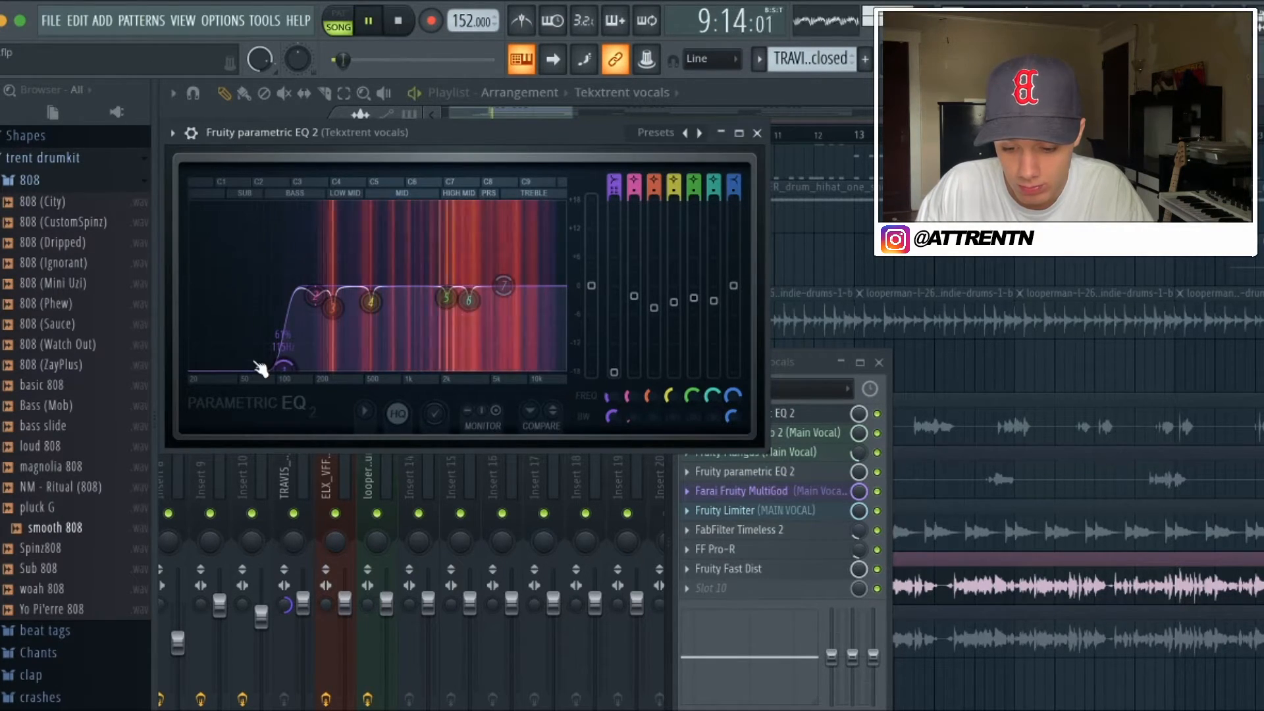
key(space)
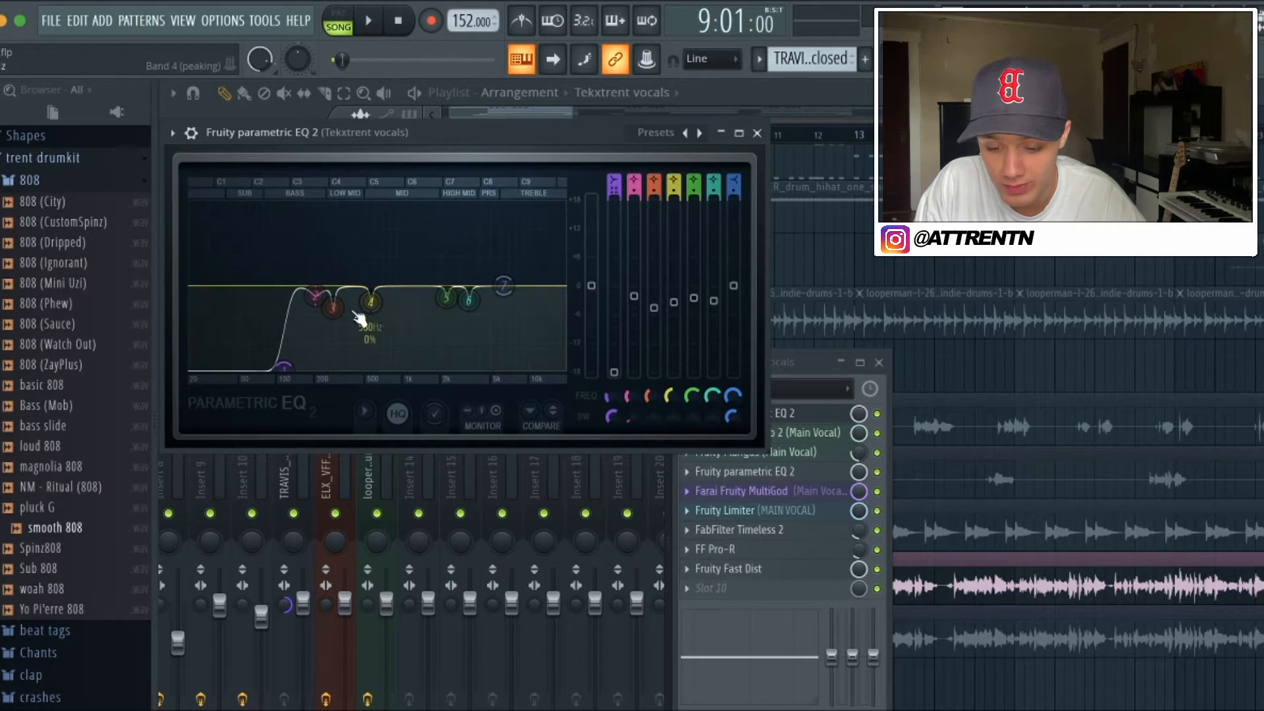
key(space)
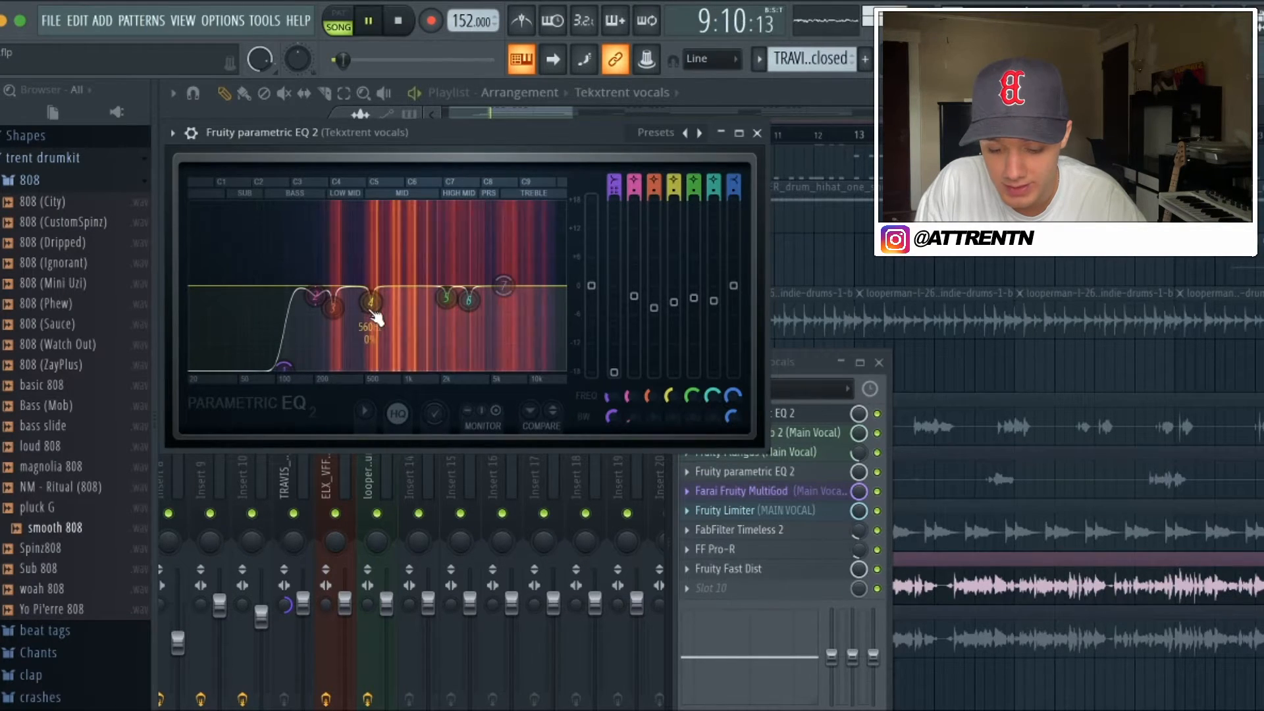
key(space)
- Boost band 4 of the EQ to its maximum and play the vocals to hear that frequency
drag(674, 304, 677, 204)
key(space)
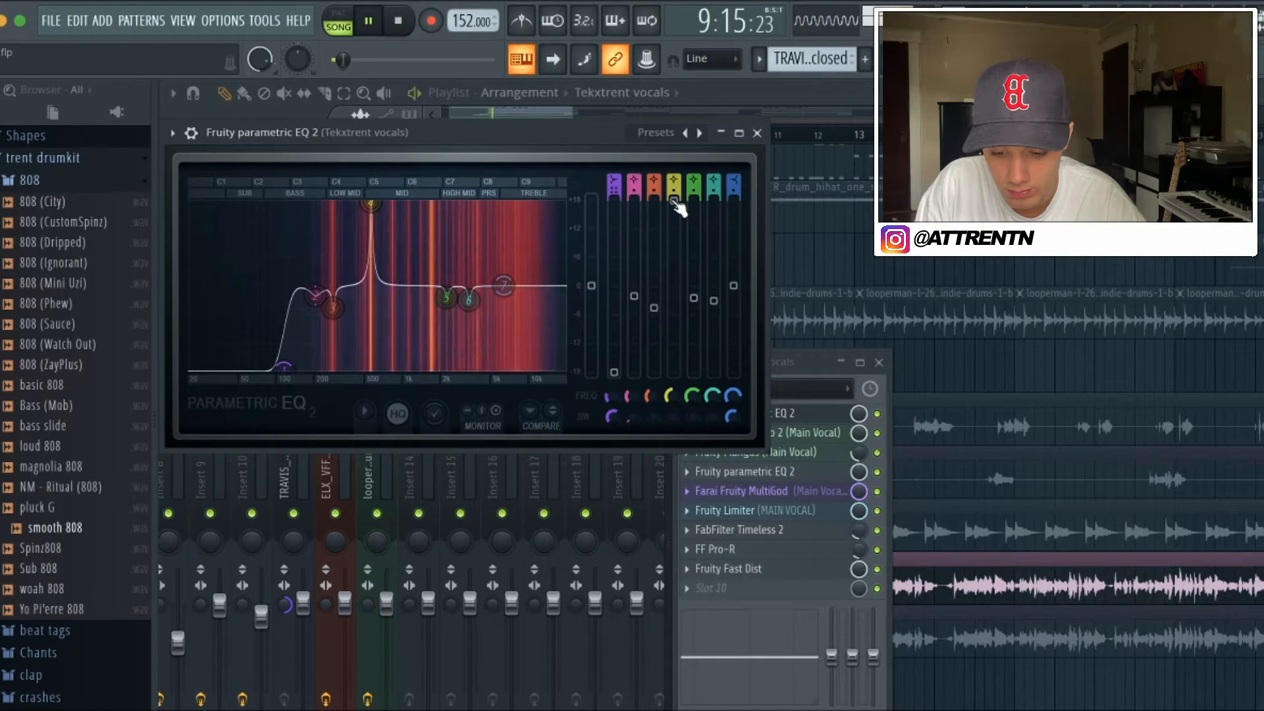
key(space)
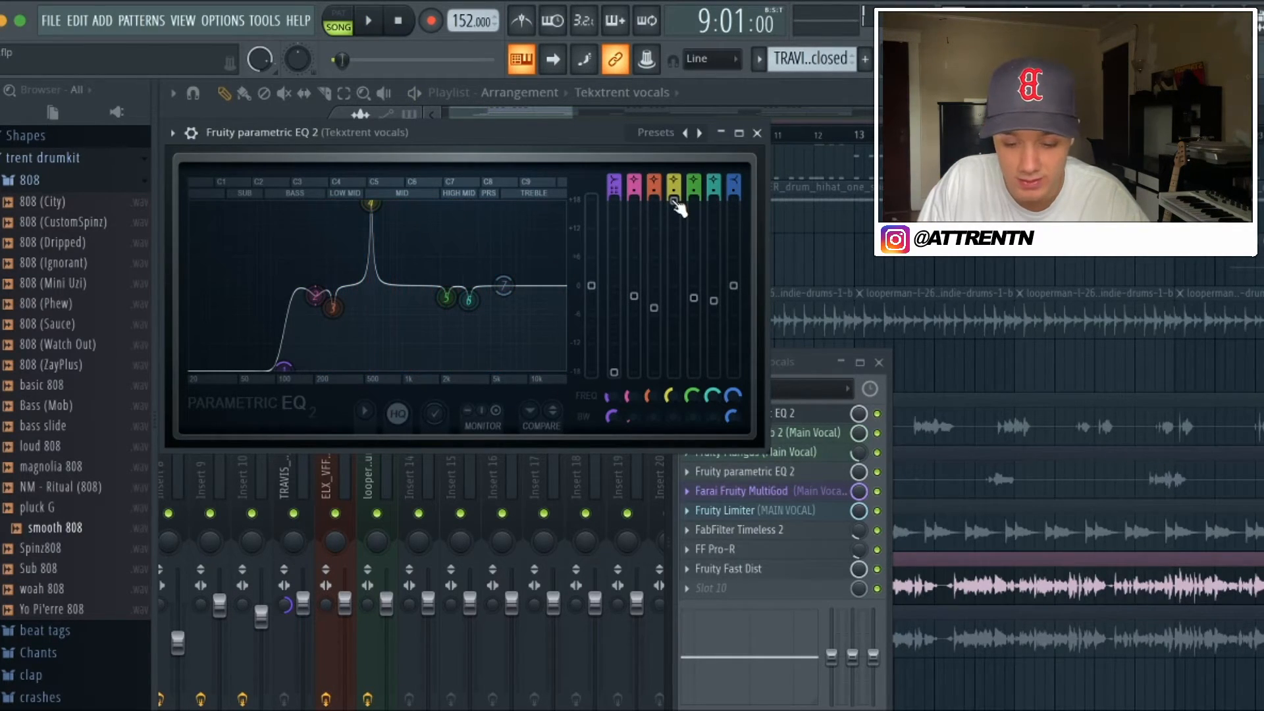
- Lower band 4 back to a slight cut below 0 dB, play the vocals to compare, and close the EQ
drag(679, 208, 680, 313)
key(space)
key(space)
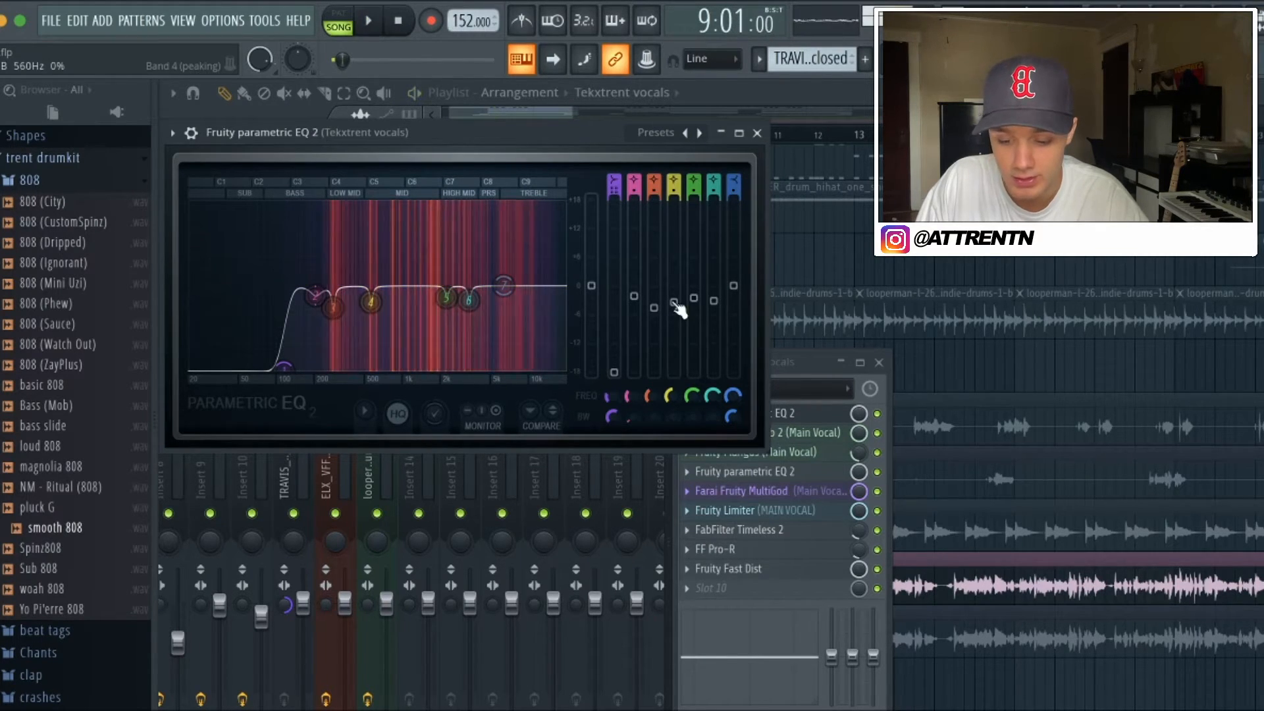
click(757, 132)
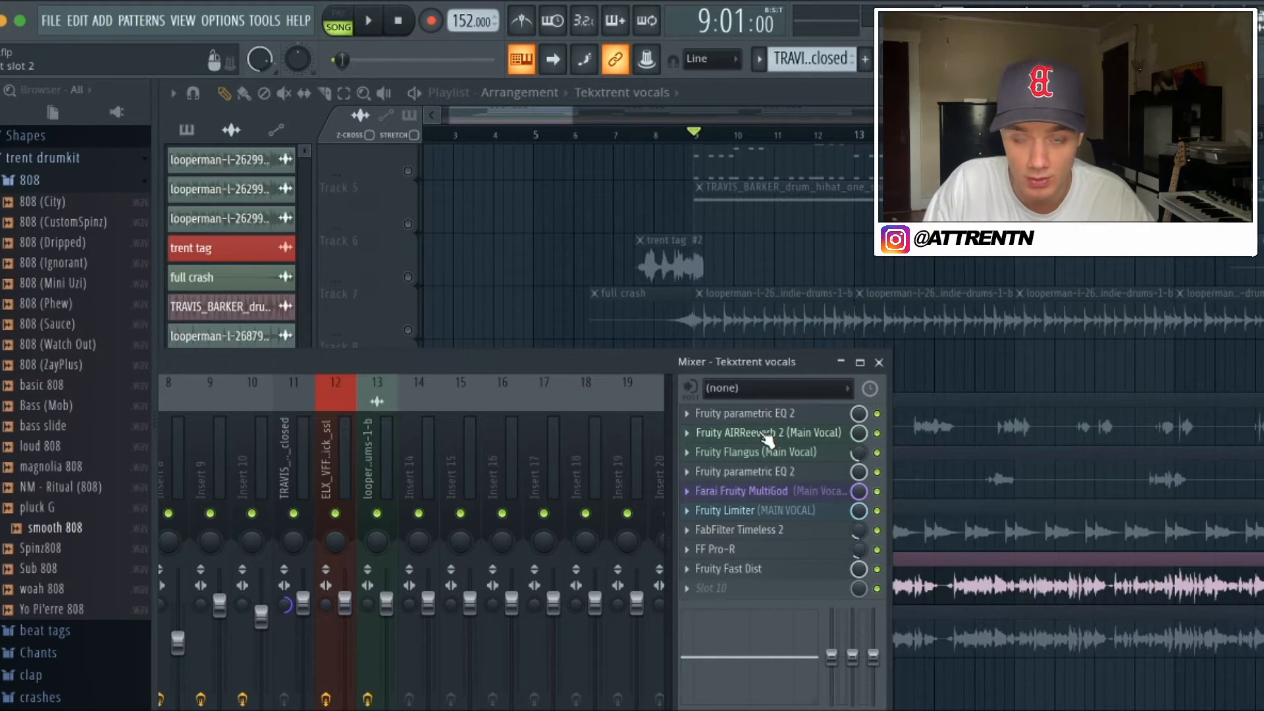
- Inspect the settings of the Fruity AIRReeverb 2 and Fruity Flangus in the vocal effects chain, closing each one
click(767, 435)
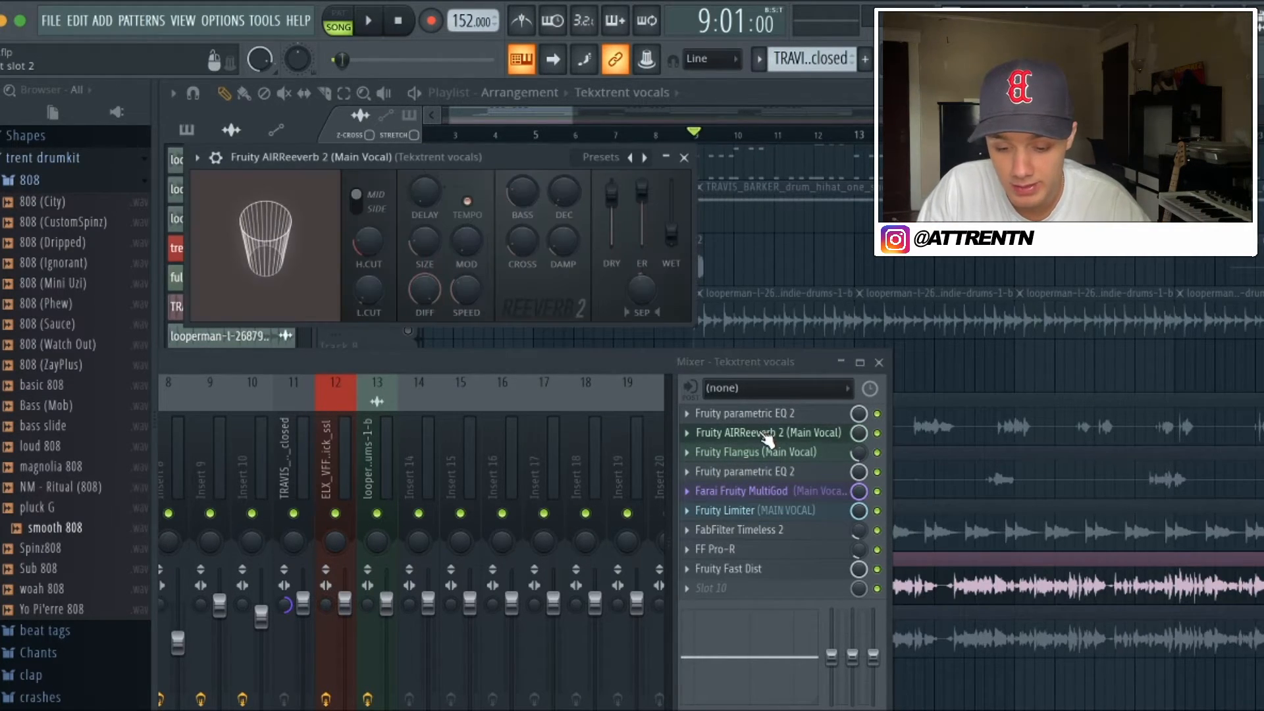
click(685, 158)
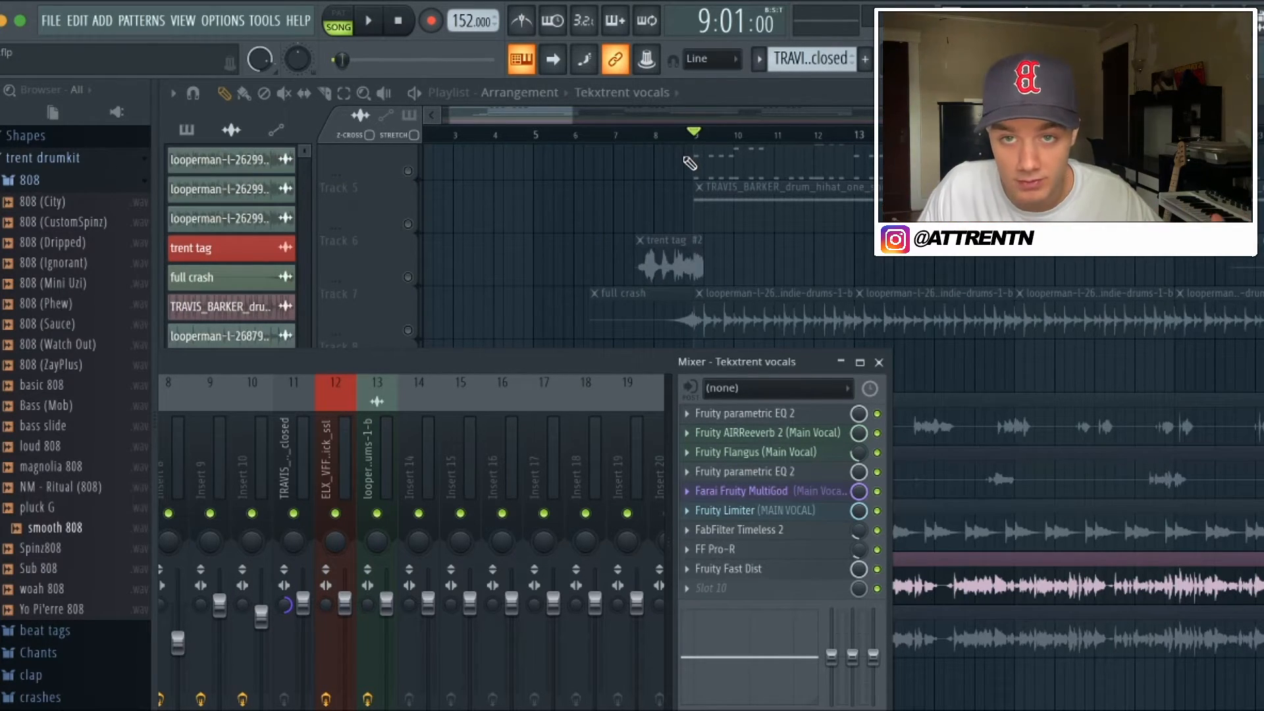
click(749, 453)
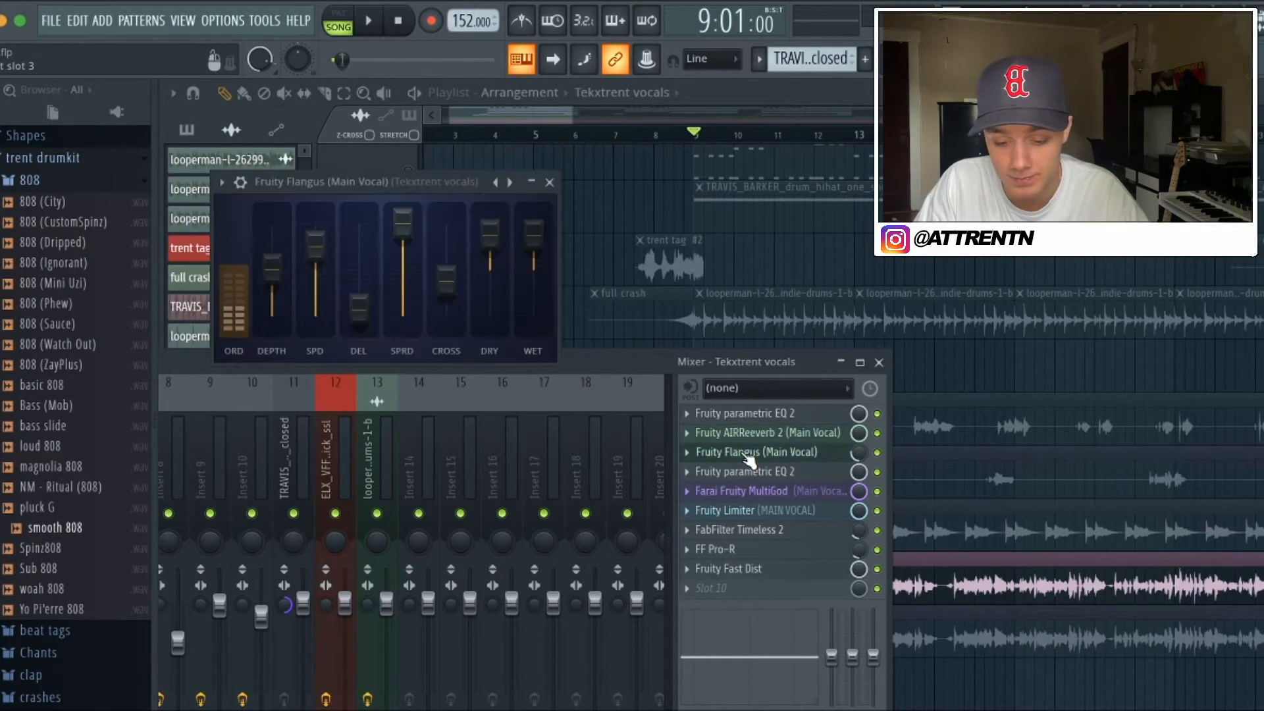
click(555, 176)
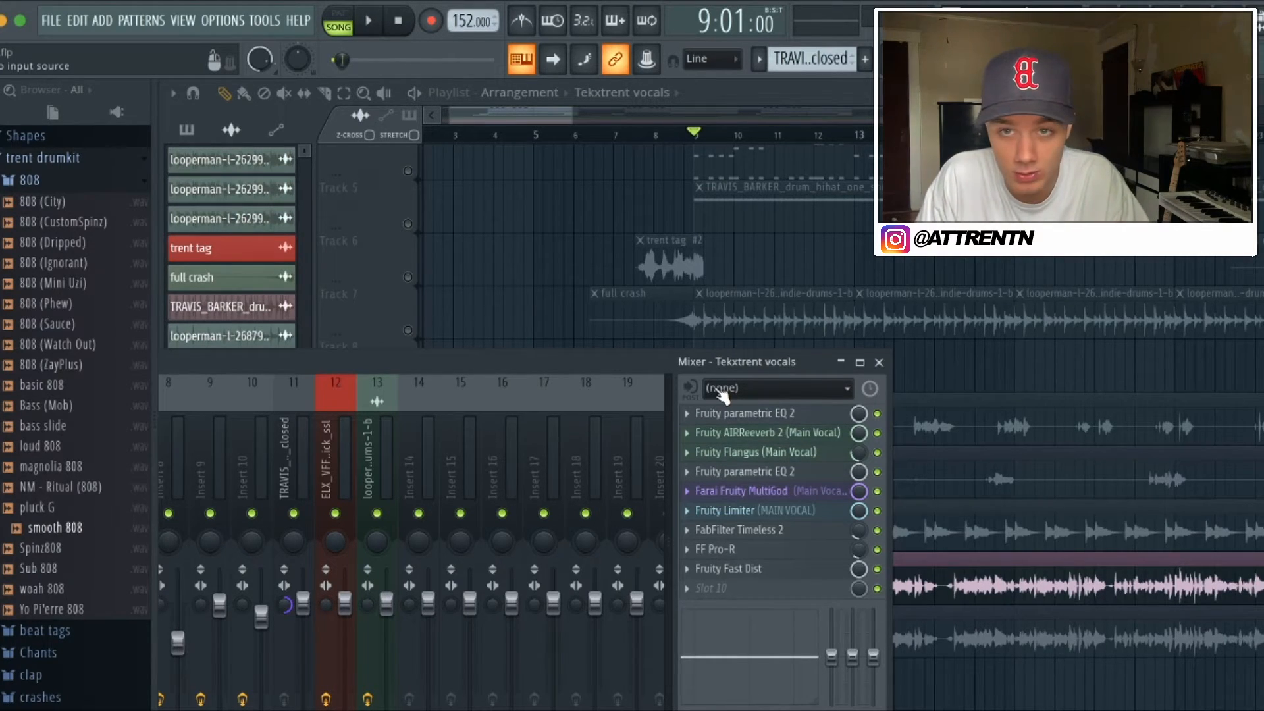
click(745, 453)
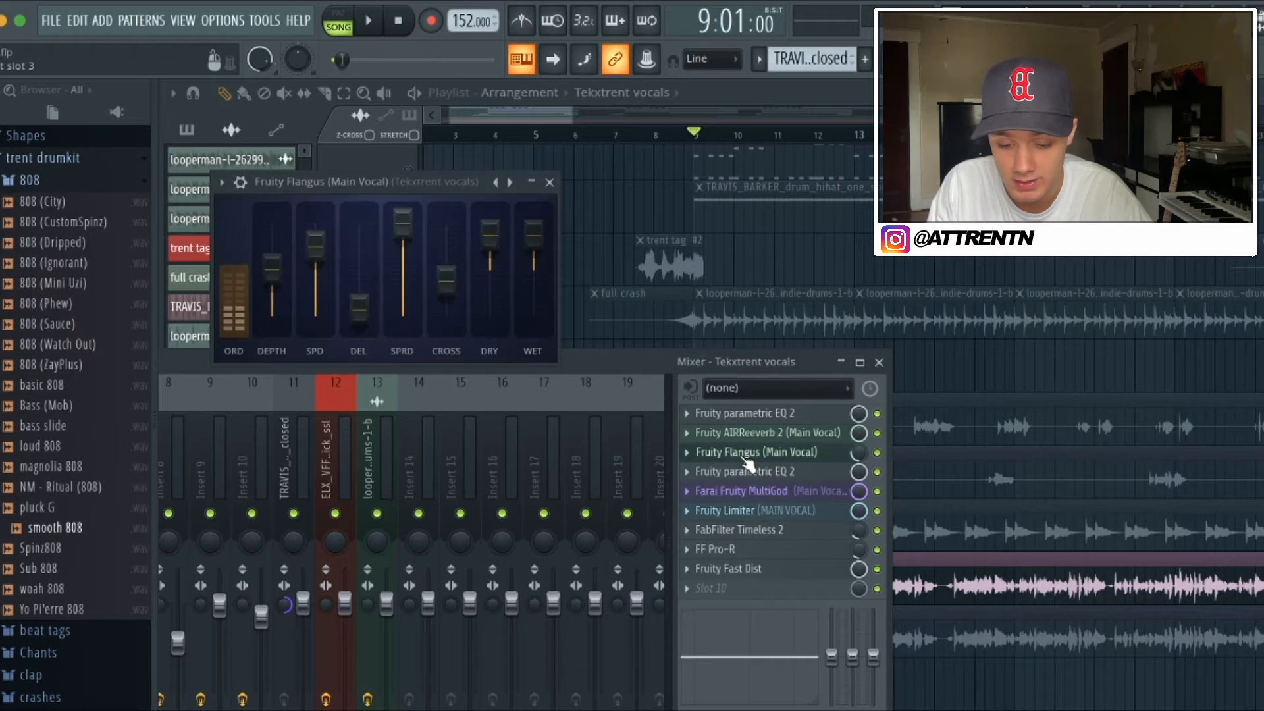
click(550, 183)
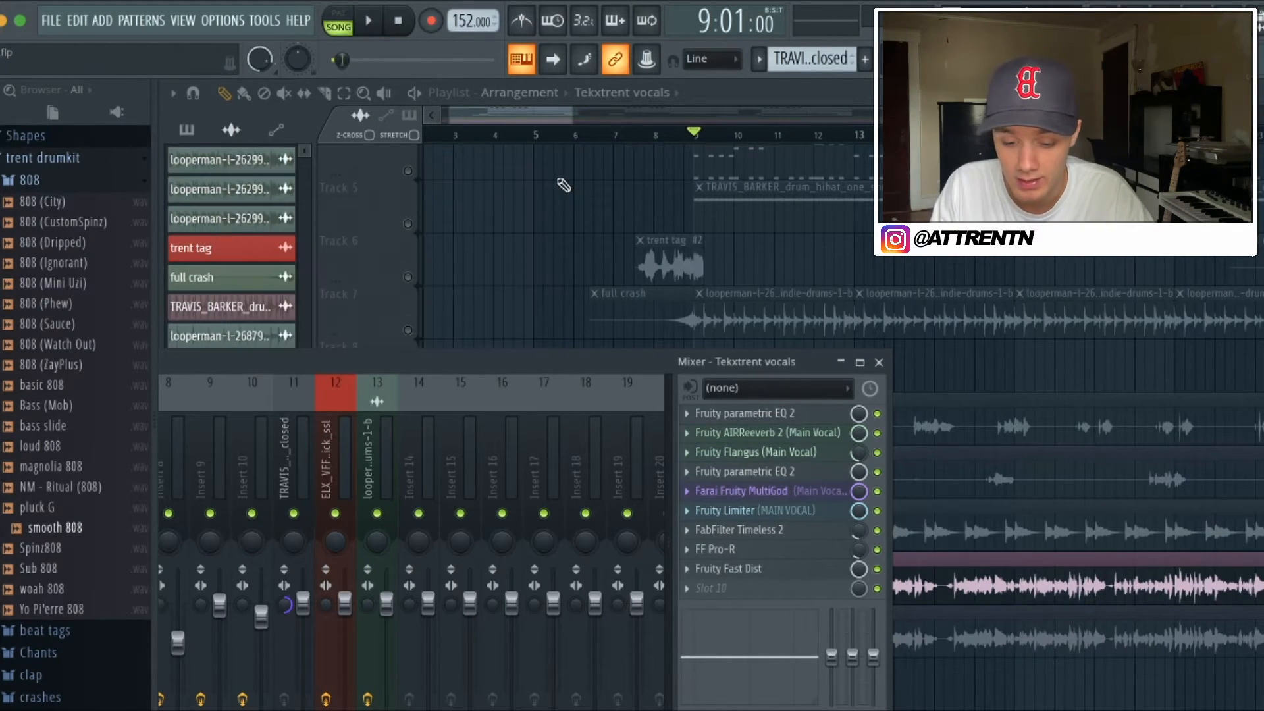
- Inspect the second Fruity parametric EQ 2 and the Farai Fruity MultiGod compressor bands, closing each one
click(769, 473)
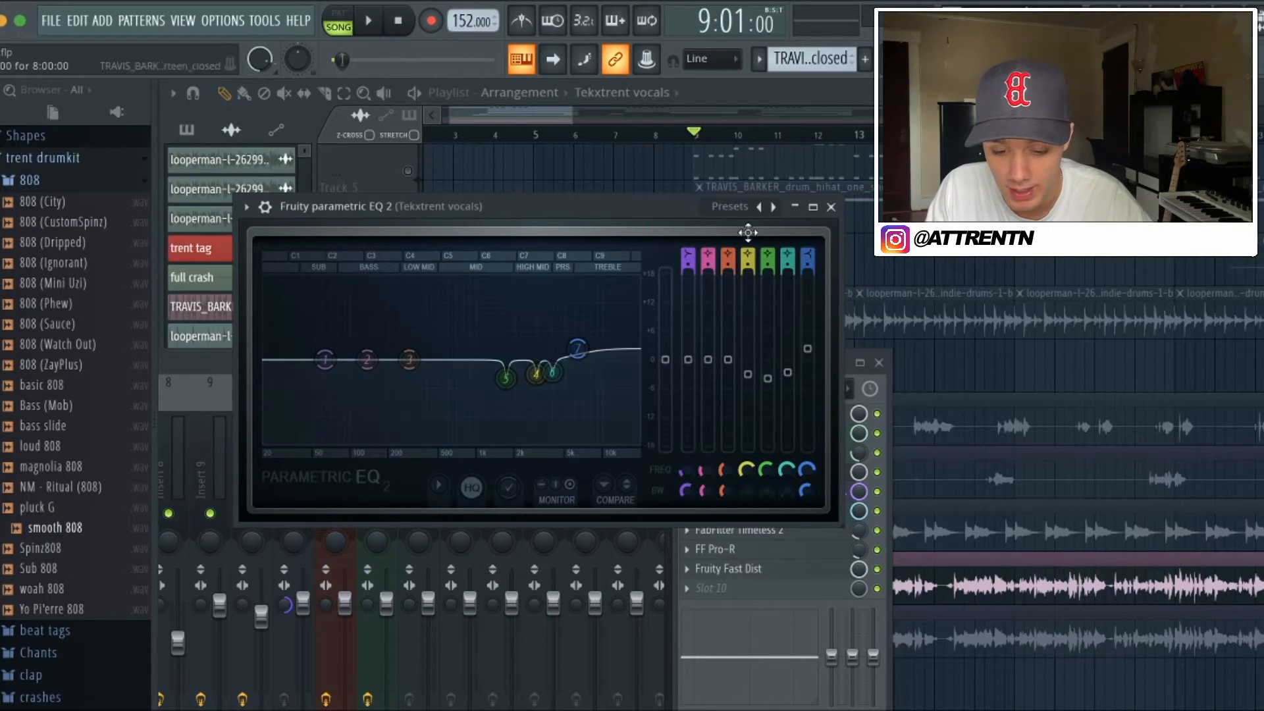
click(831, 208)
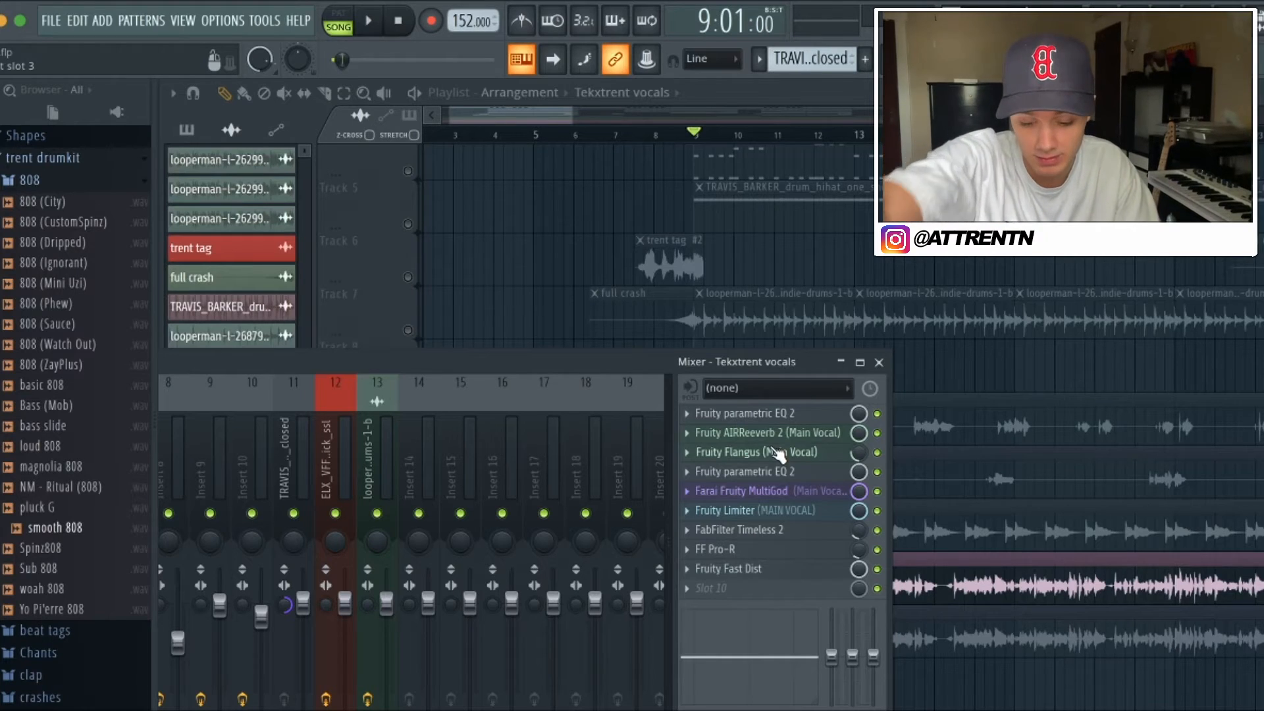
click(779, 493)
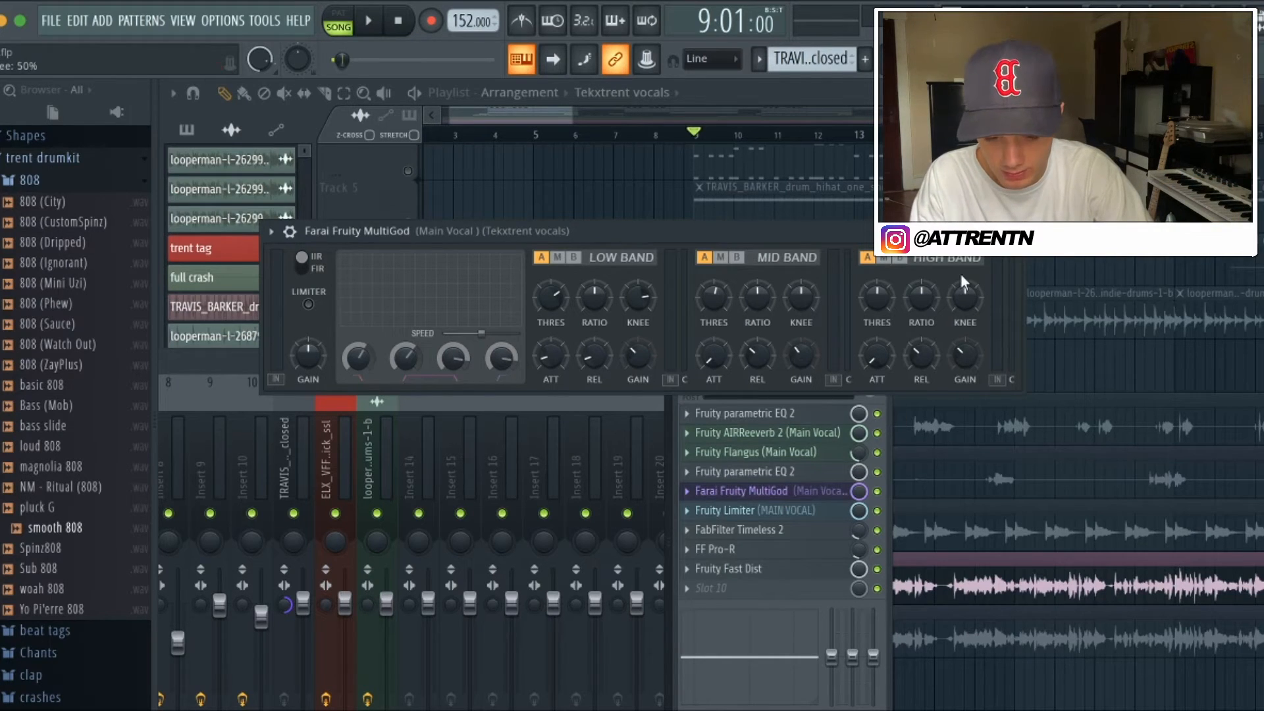
click(1011, 231)
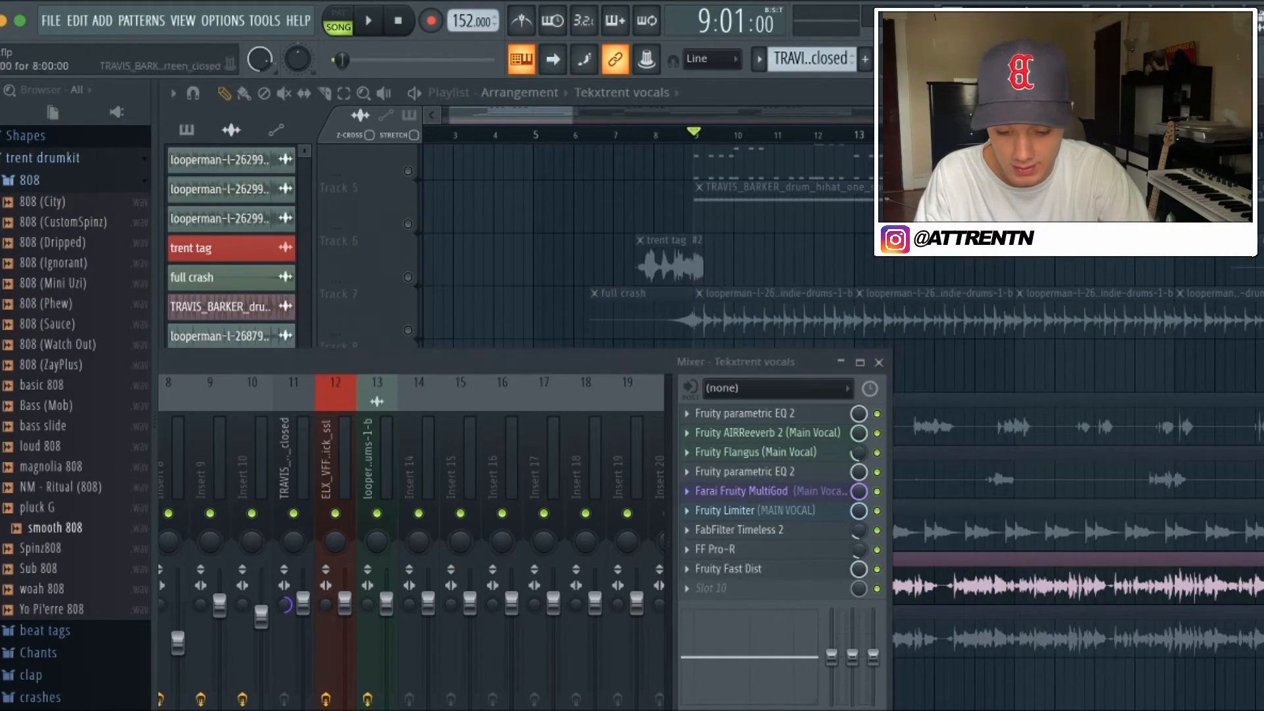
- Open the vocals' Fruity Limiter, turn its loudness gain up slightly, and close it
click(774, 511)
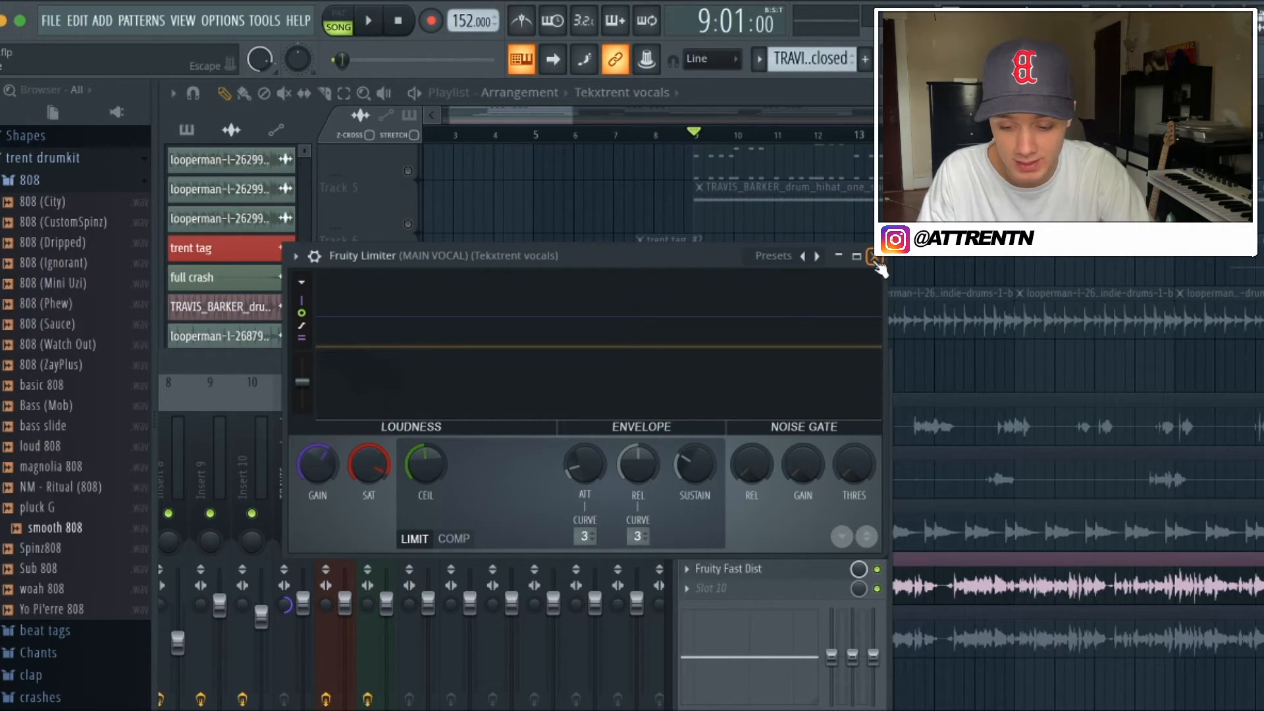
drag(318, 465, 317, 445)
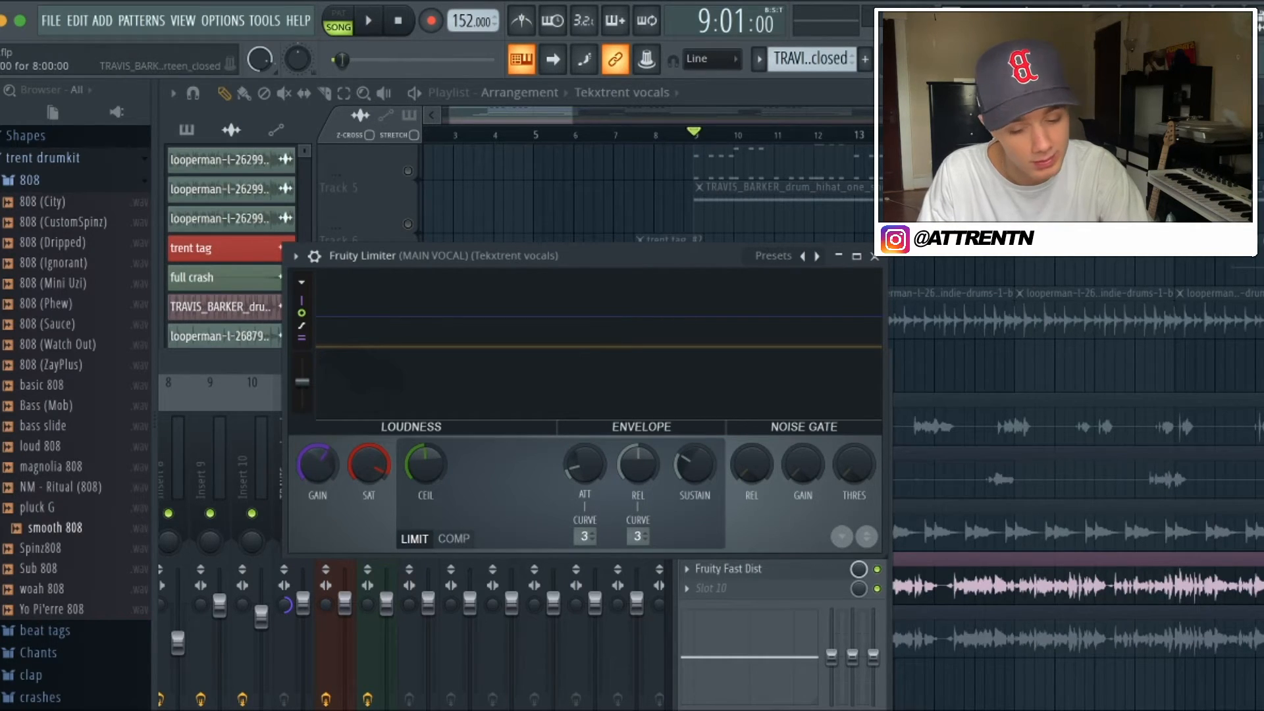
click(876, 255)
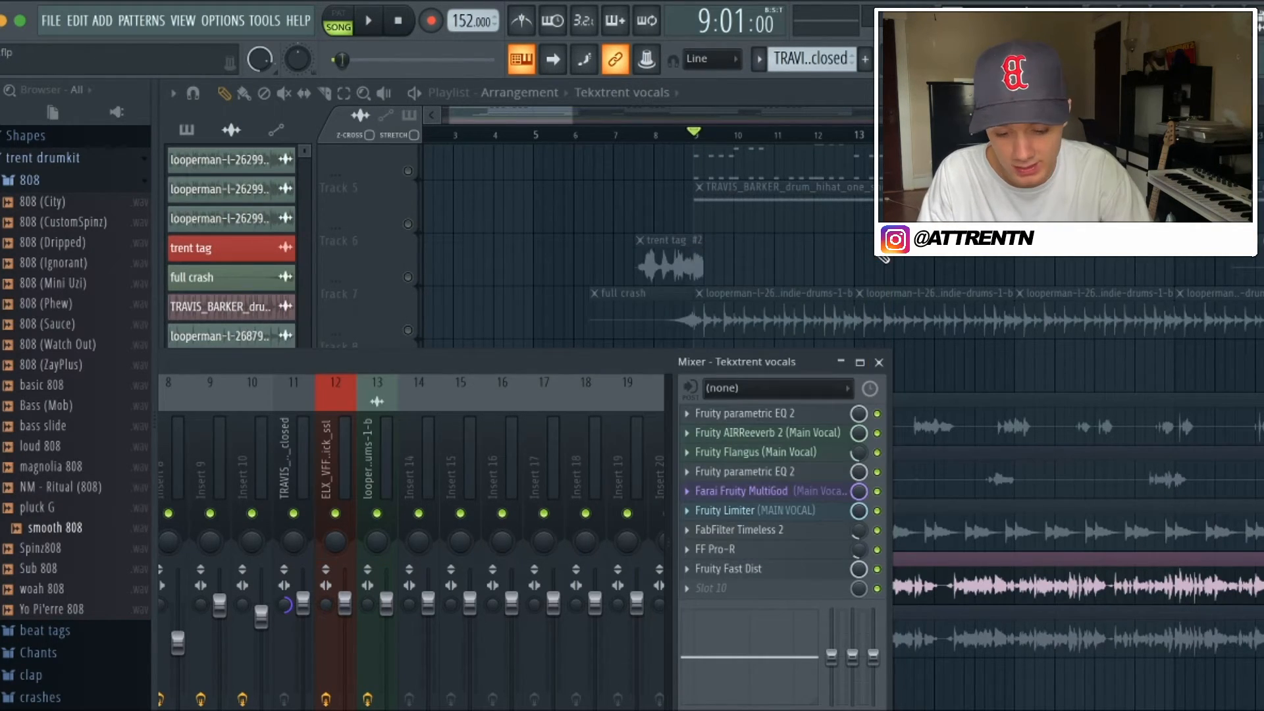
- Inspect the FabFilter Timeless 2 delay and the Fruity Fast Dist with its list of presets, closing both
click(770, 530)
click(703, 173)
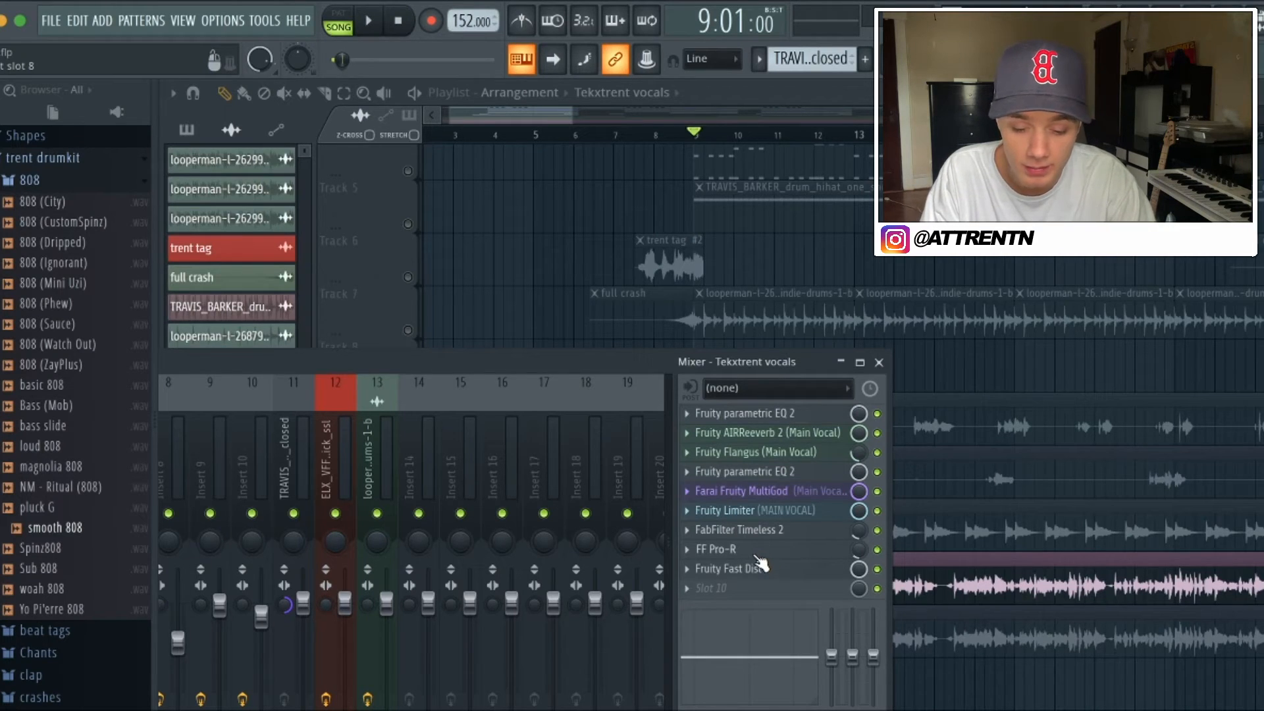
click(728, 568)
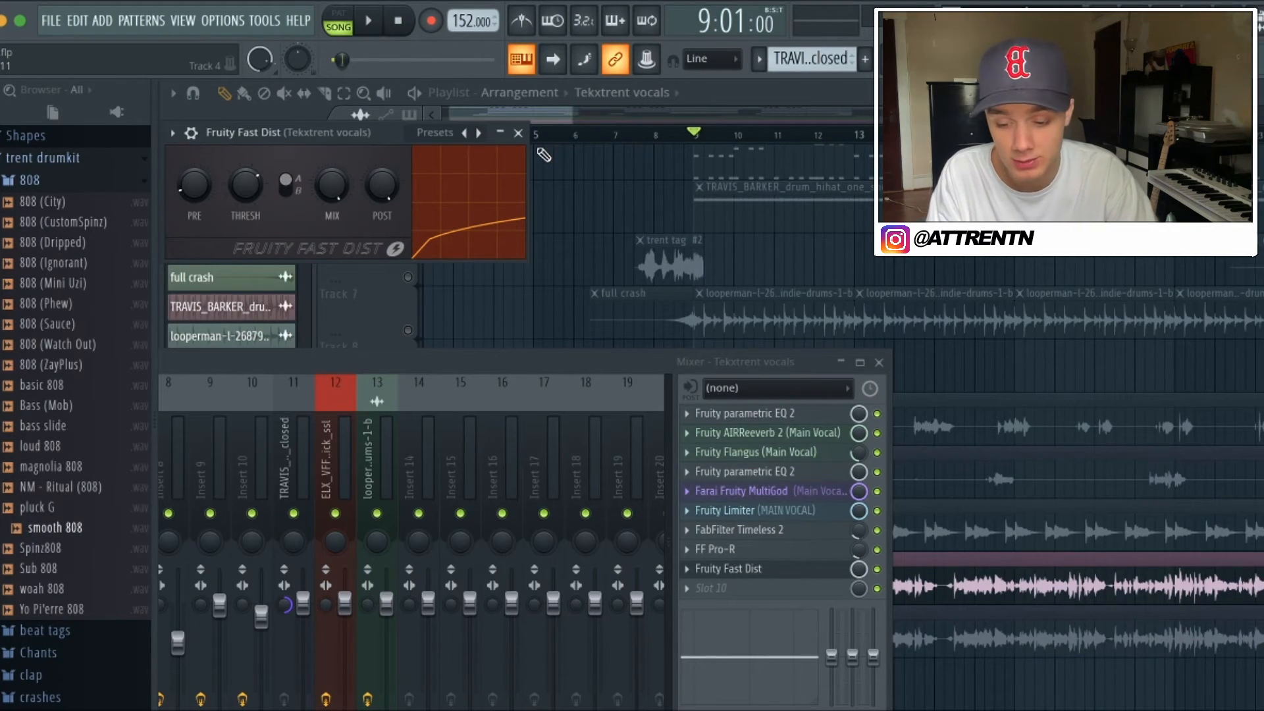
click(435, 132)
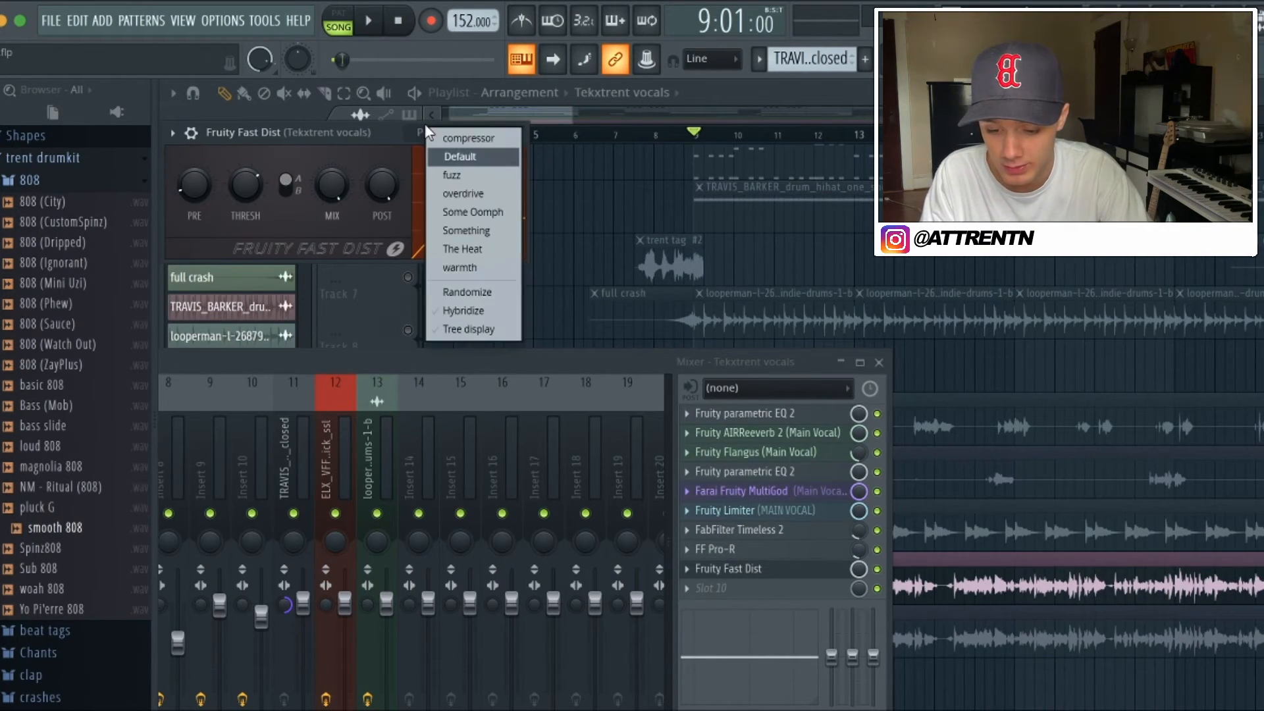
click(525, 122)
click(525, 122)
- Close the mixer and cancel Track 12's solo so that every track of the arrangement is enabled again
click(878, 363)
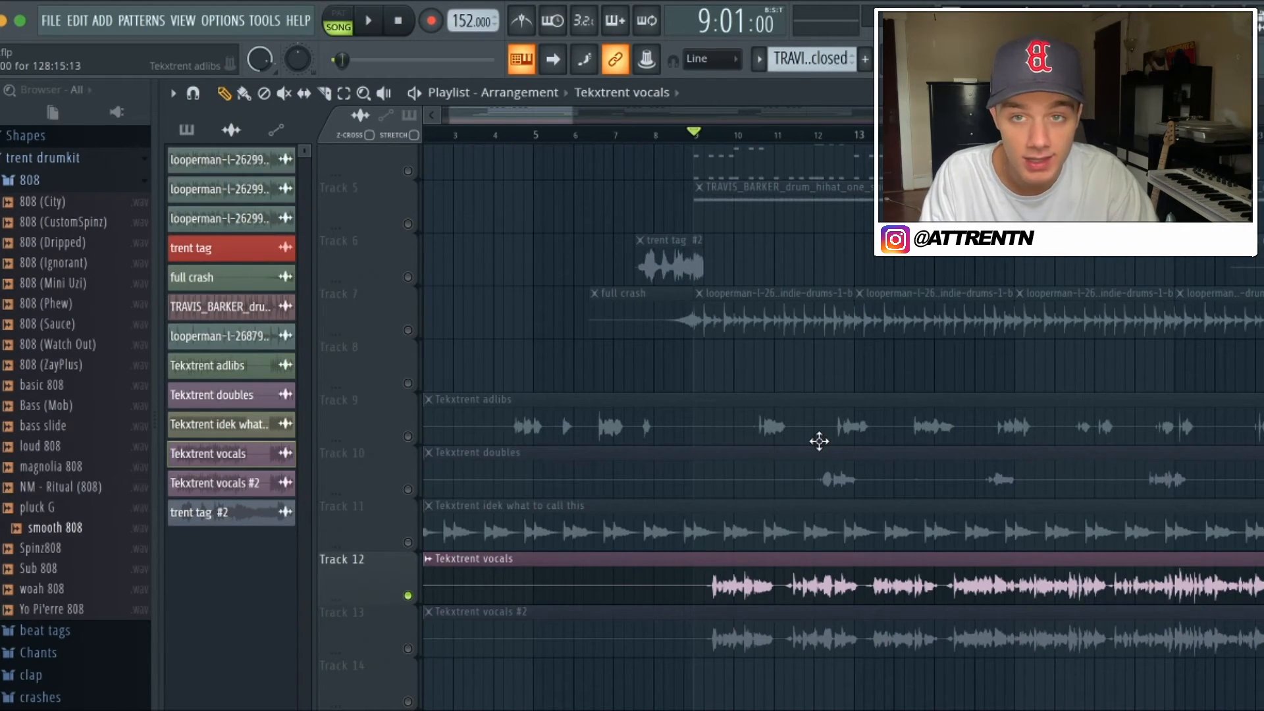
ctrl+scroll(819, 441, down, 6)
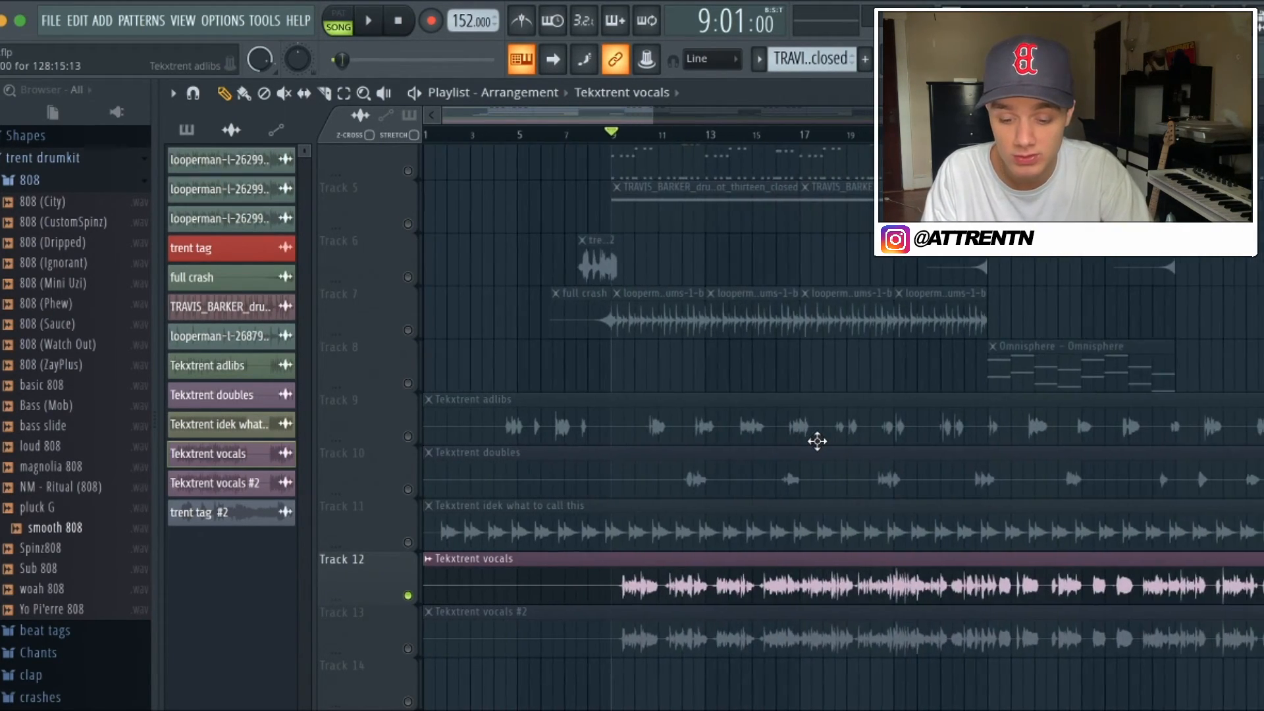
right_click(417, 436)
right_click(418, 436)
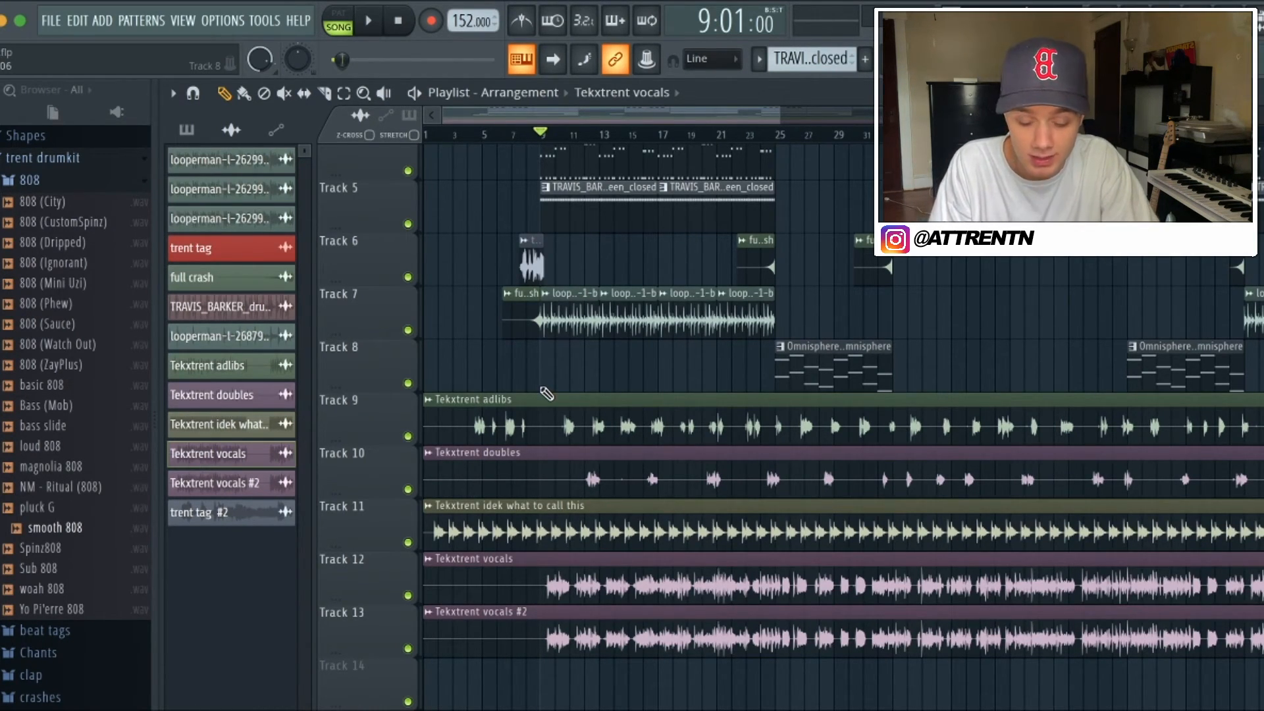
scroll(677, 374, up, 4)
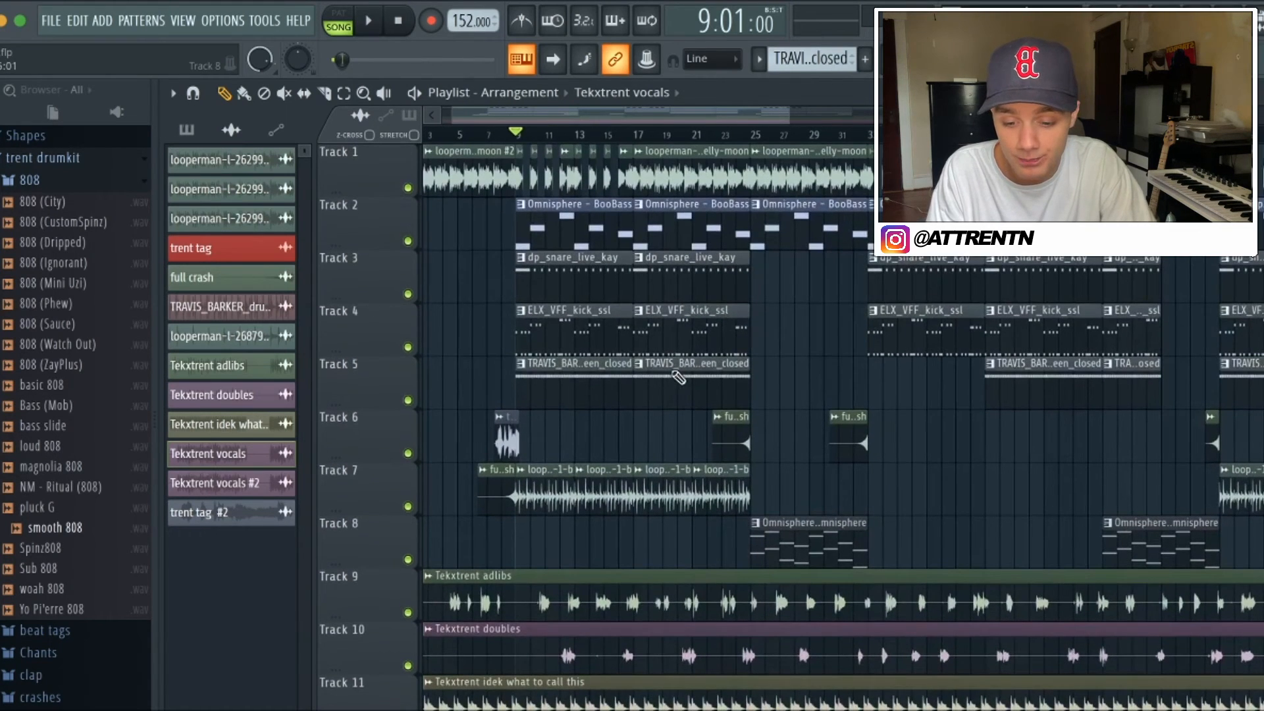
scroll(677, 376, down, 5)
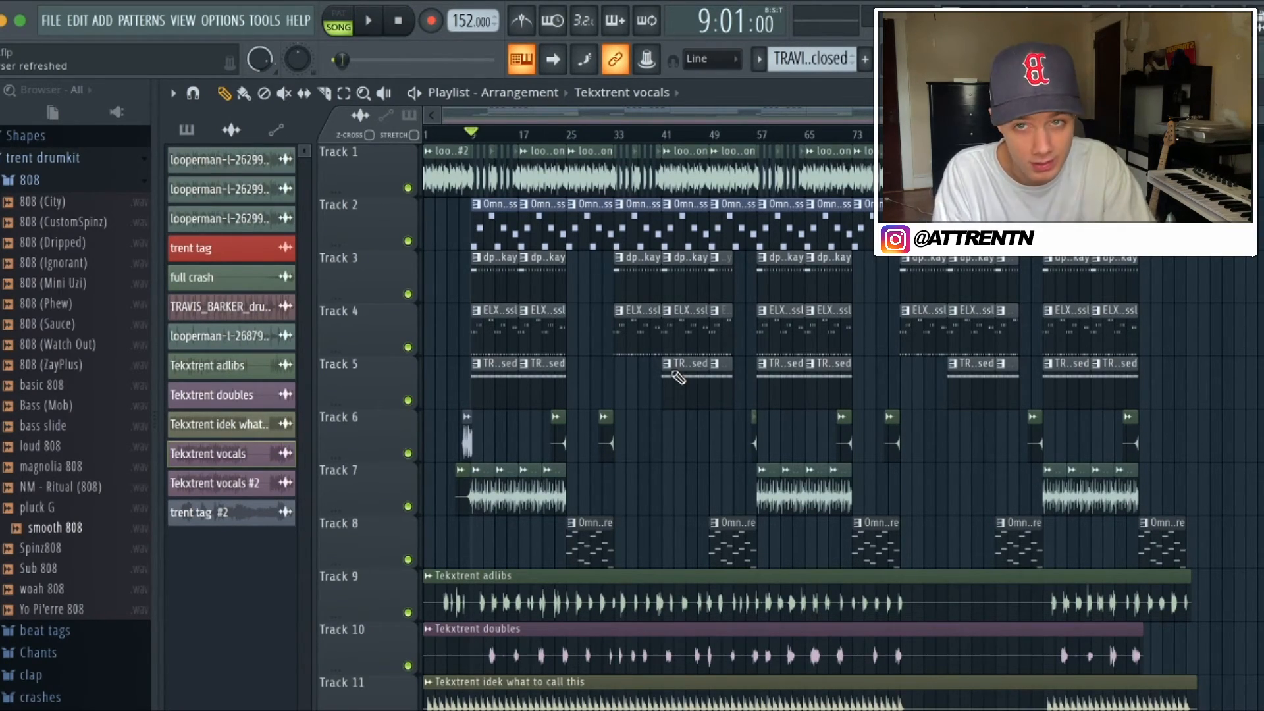
scroll(678, 377, down, 1)
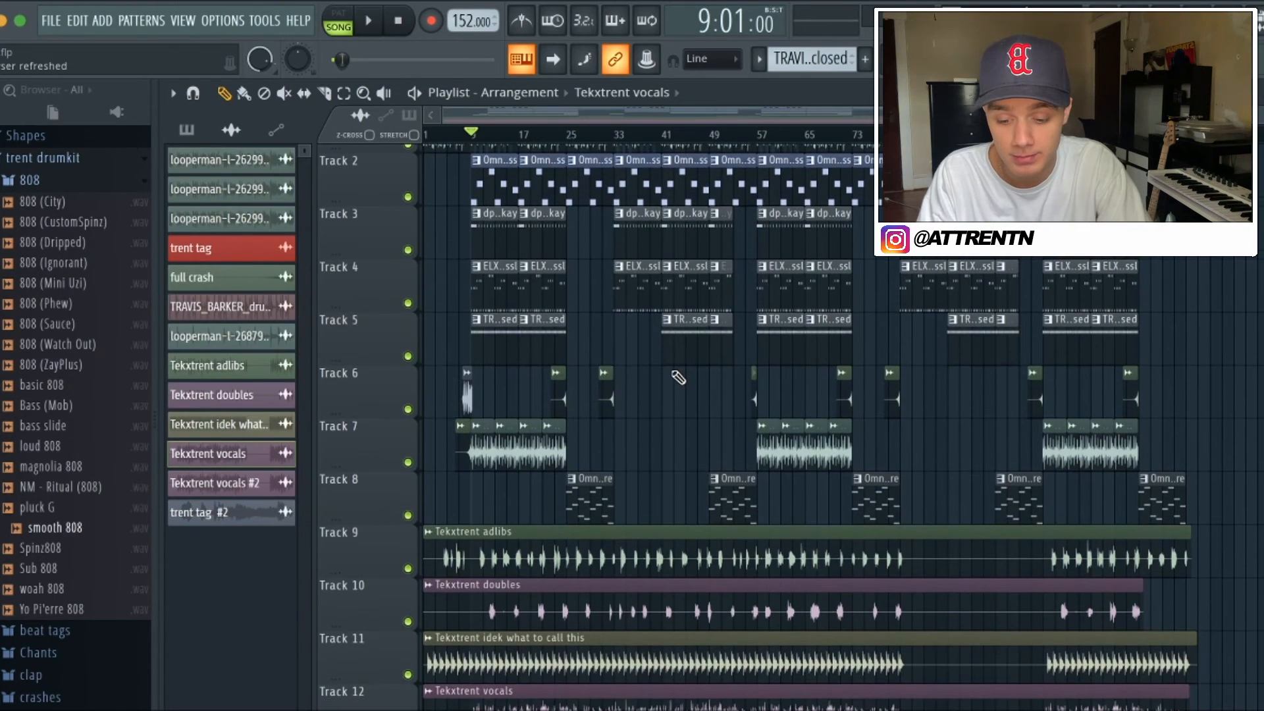